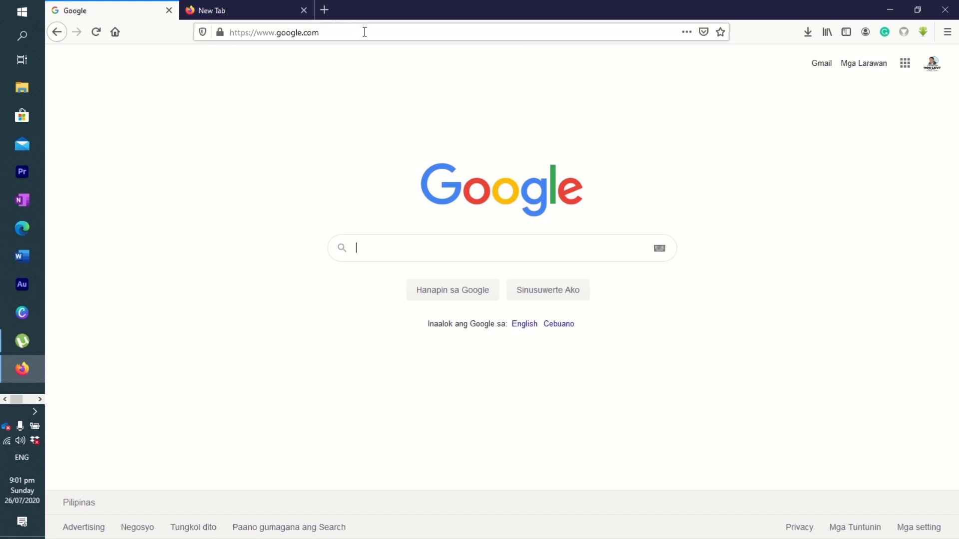
left_click(365, 32)
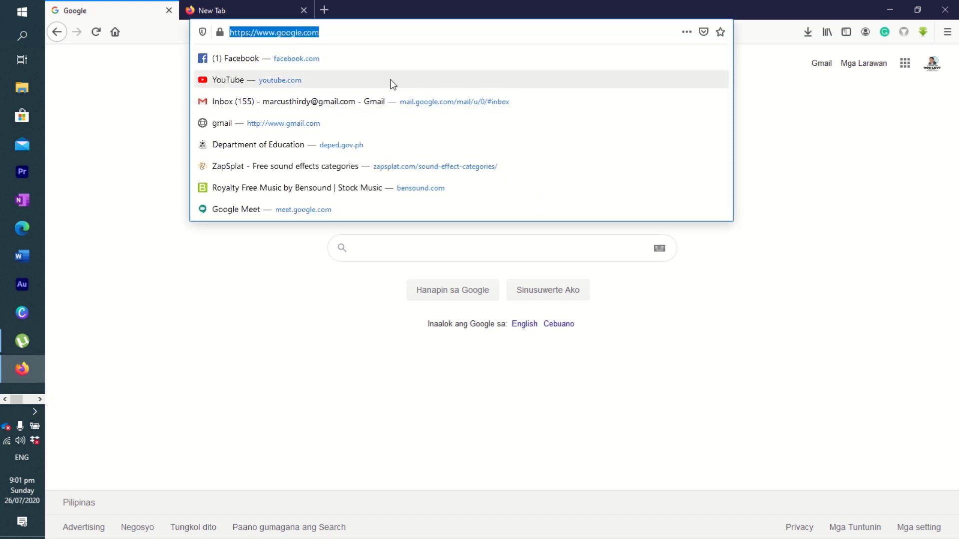
type("www.ca")
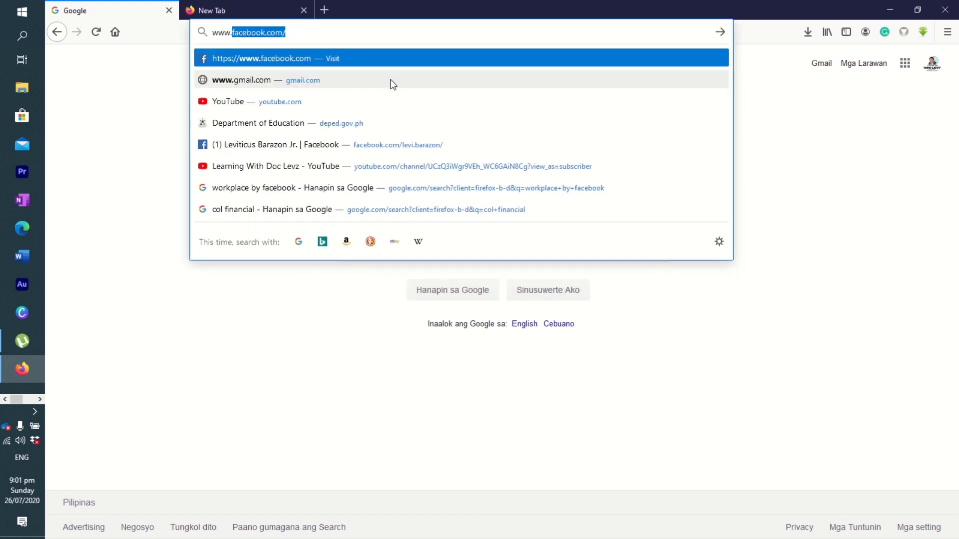
type("nva.com/")
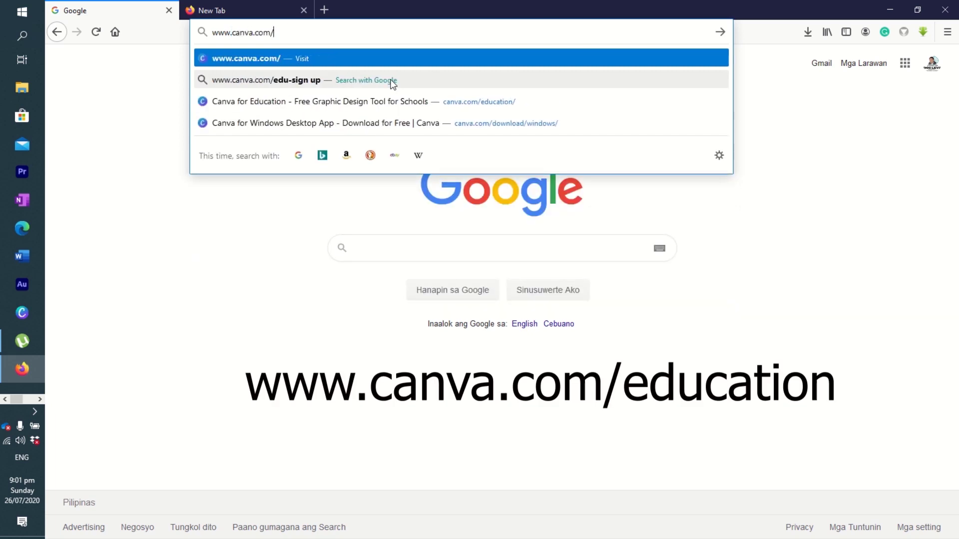
type("education")
key("Return")
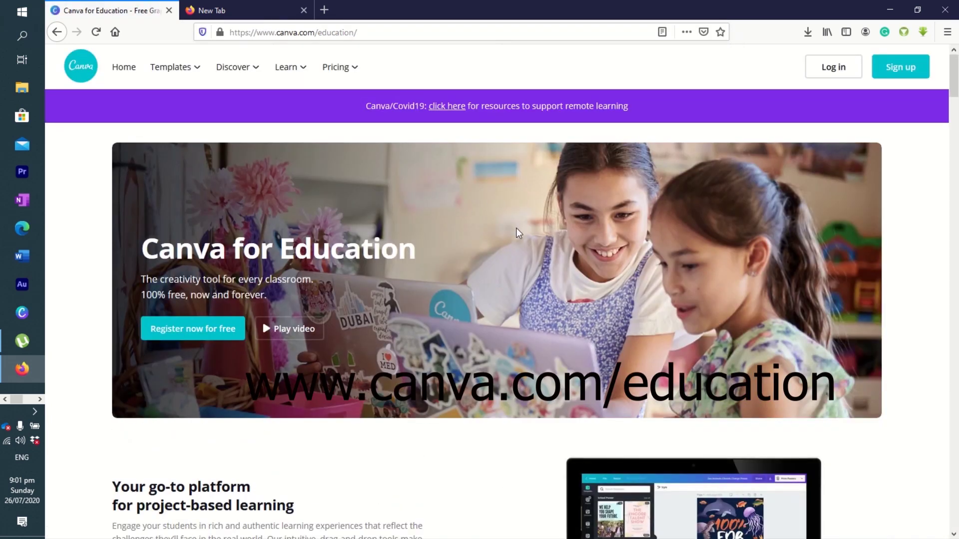
Scroll through the Canva for Education page down to the 'How to register' section
scroll(518, 247, "down", 3)
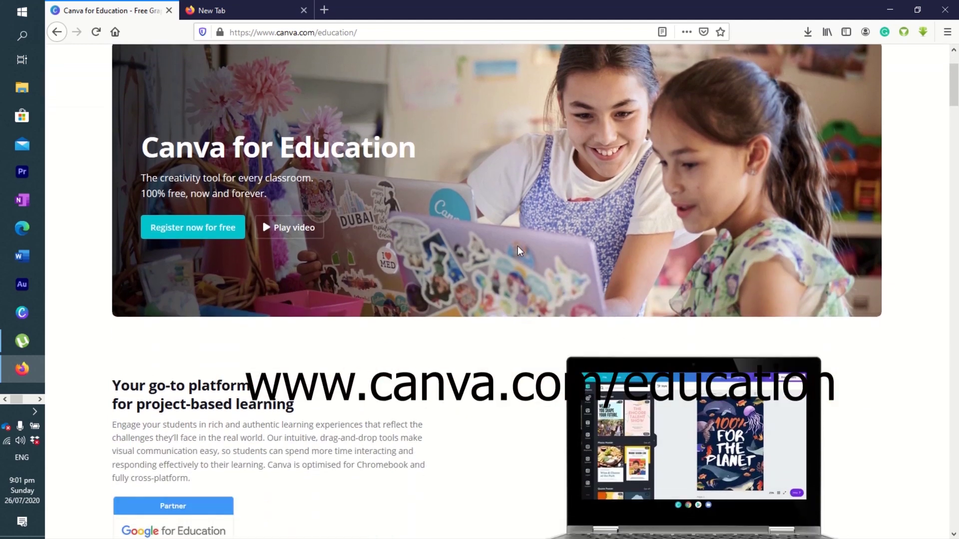
scroll(518, 250, "up", 1)
scroll(518, 249, "down", 2)
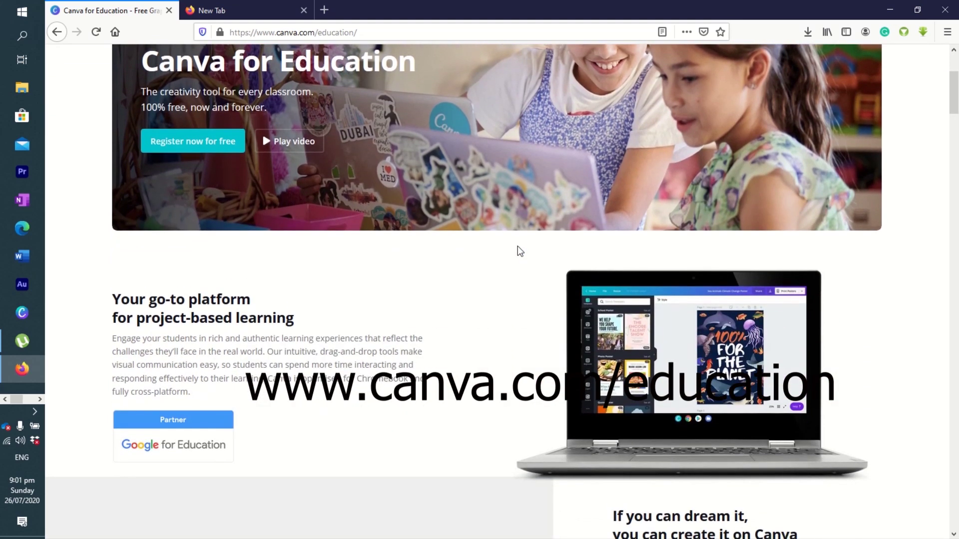
scroll(518, 247, "down", 1)
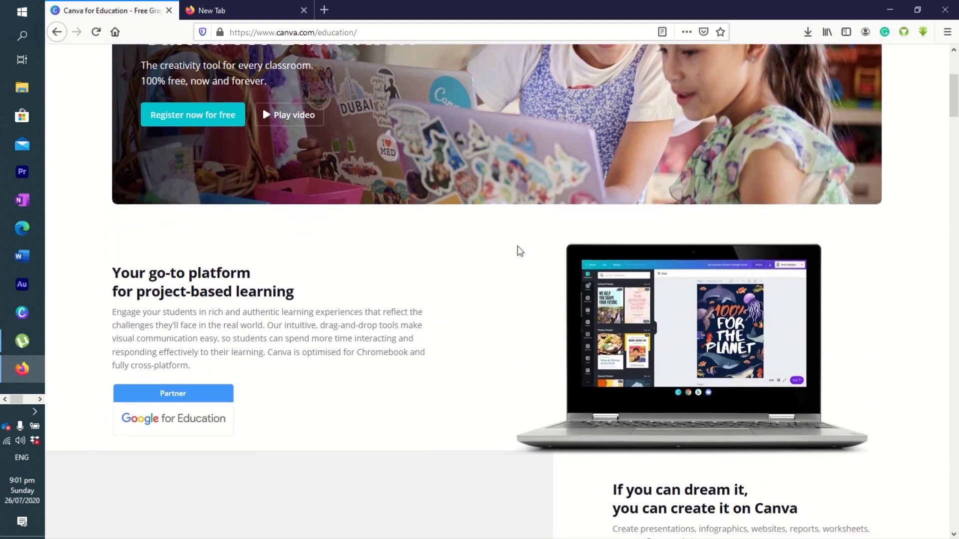
scroll(517, 245, "down", 3)
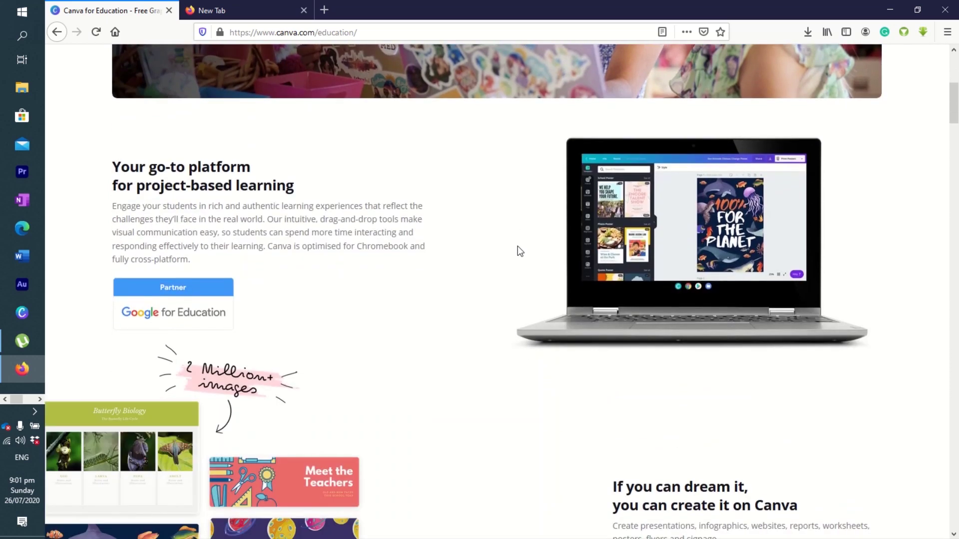
scroll(518, 247, "down", 6)
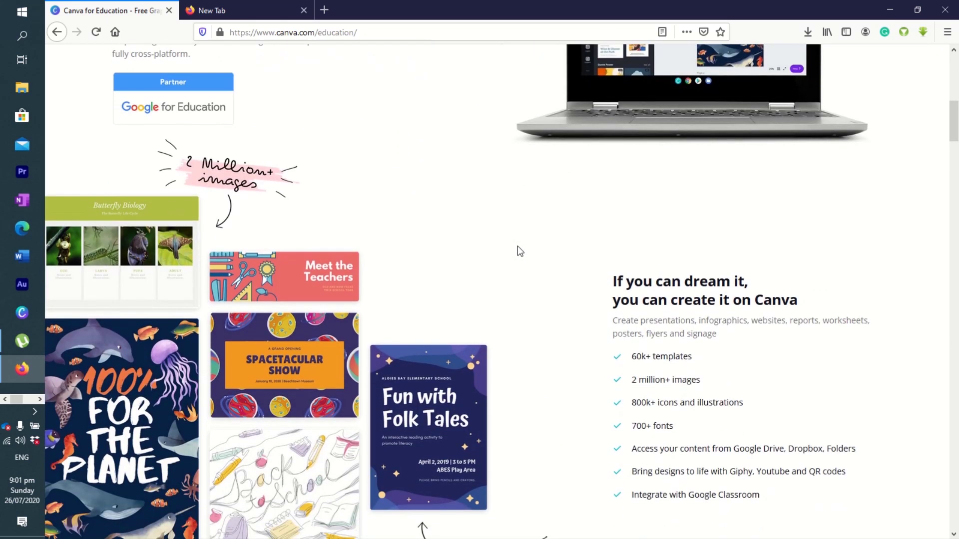
scroll(517, 246, "down", 3)
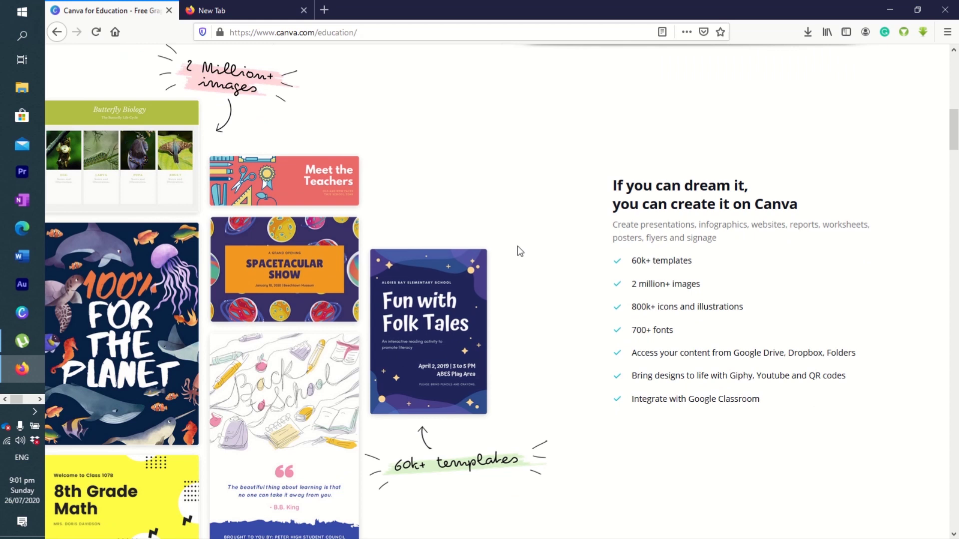
scroll(517, 246, "down", 1)
scroll(518, 246, "down", 1)
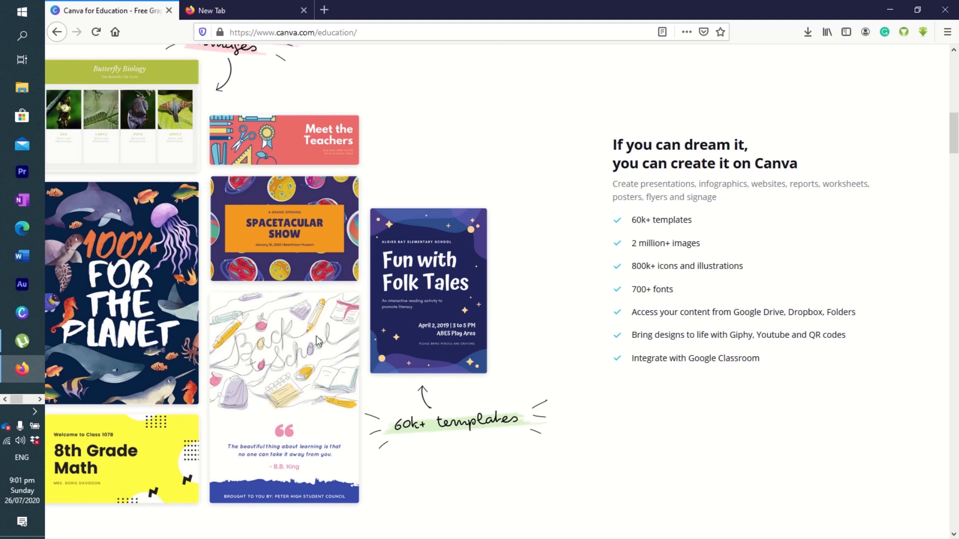
scroll(317, 338, "down", 4)
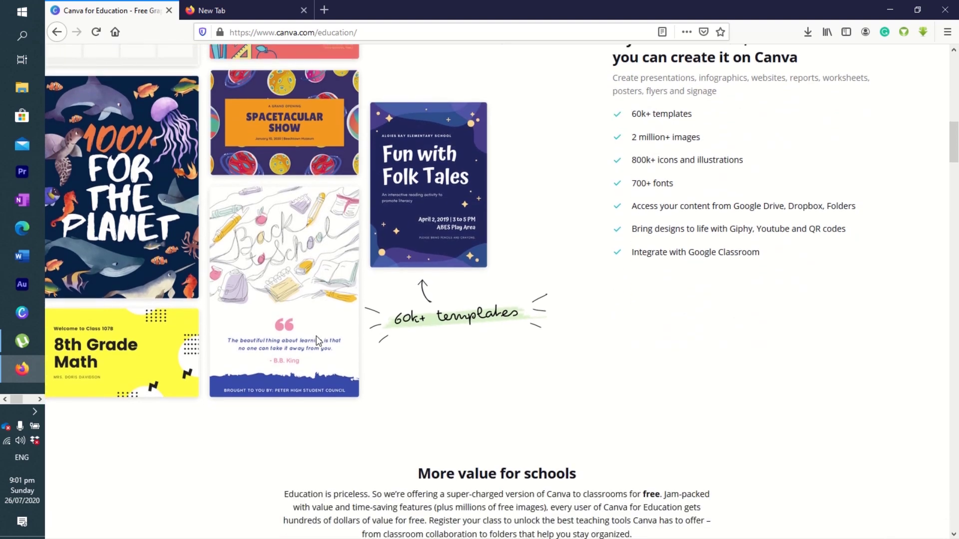
scroll(317, 340, "down", 1)
scroll(318, 341, "up", 3)
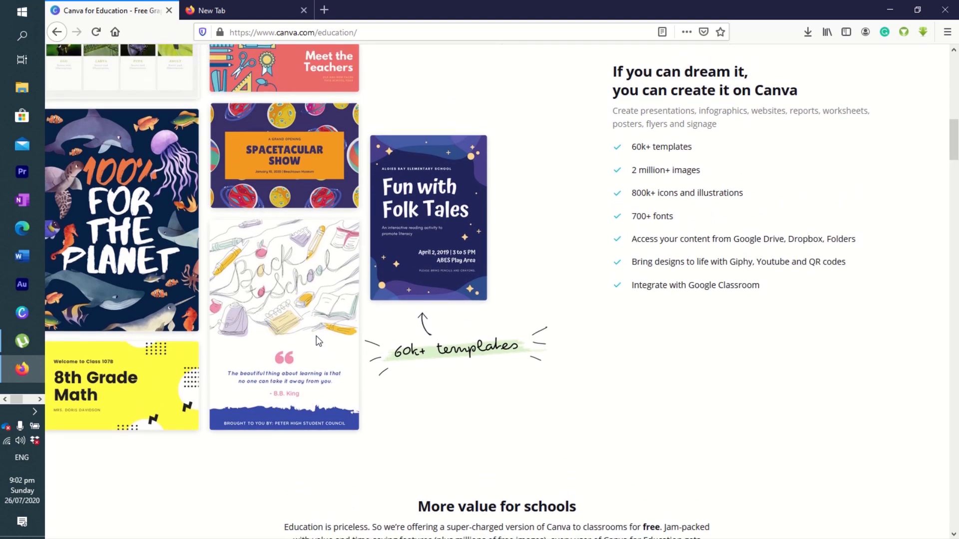
scroll(319, 341, "up", 15)
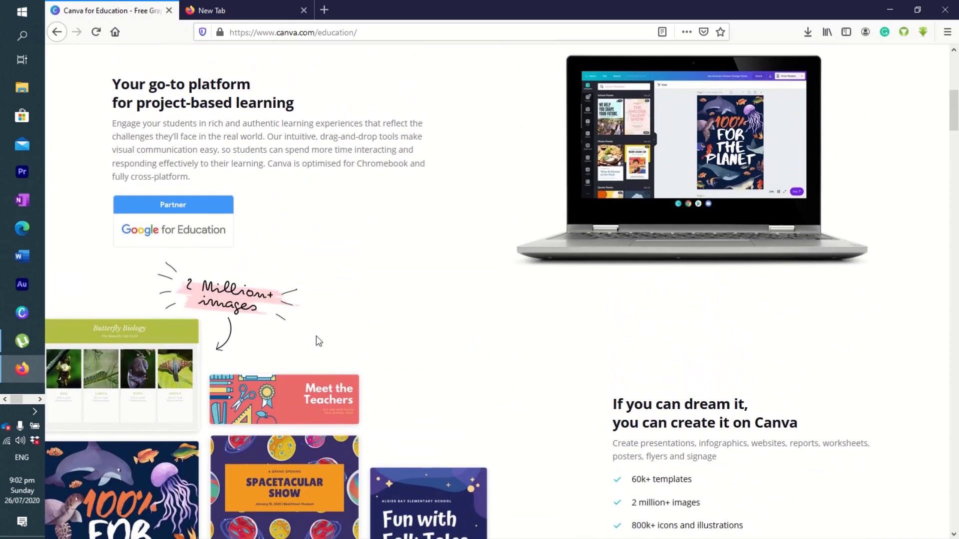
scroll(319, 341, "up", 10)
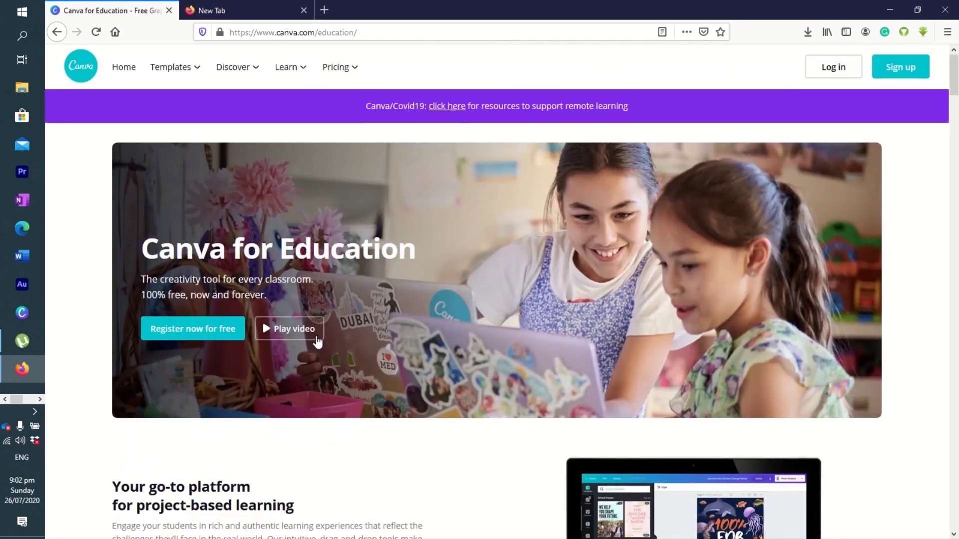
scroll(318, 342, "down", 5)
scroll(318, 341, "down", 3)
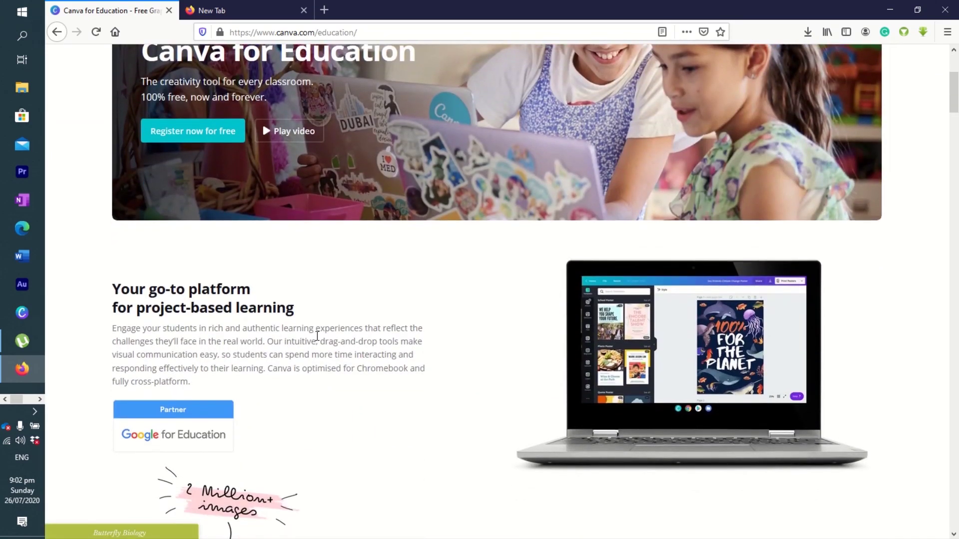
scroll(318, 338, "down", 4)
scroll(319, 342, "up", 1)
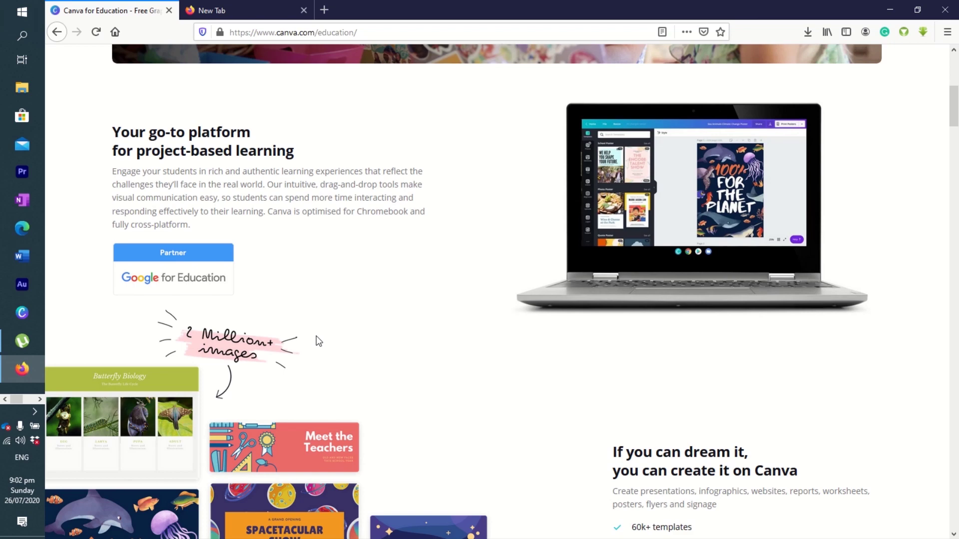
scroll(318, 342, "up", 4)
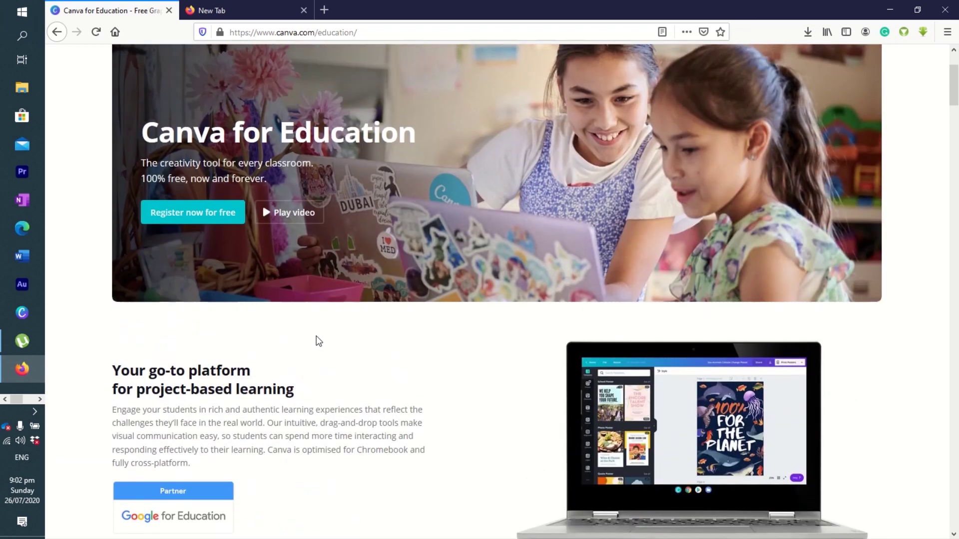
scroll(319, 341, "down", 4)
scroll(319, 342, "down", 12)
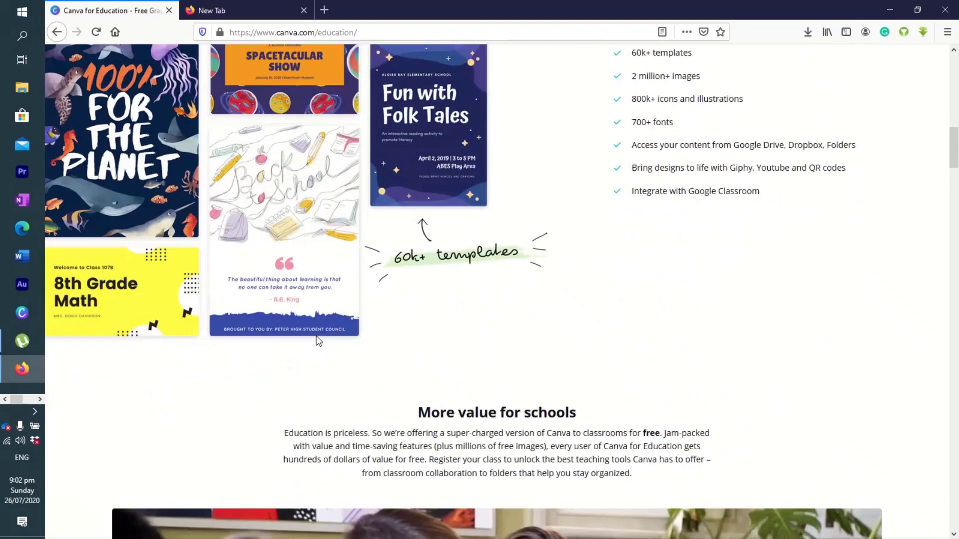
scroll(317, 336, "down", 10)
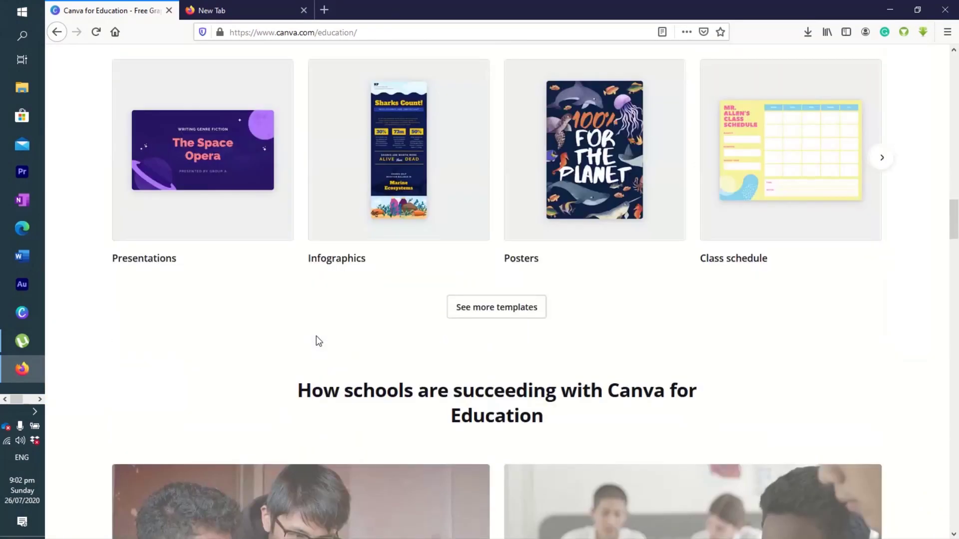
scroll(316, 336, "down", 8)
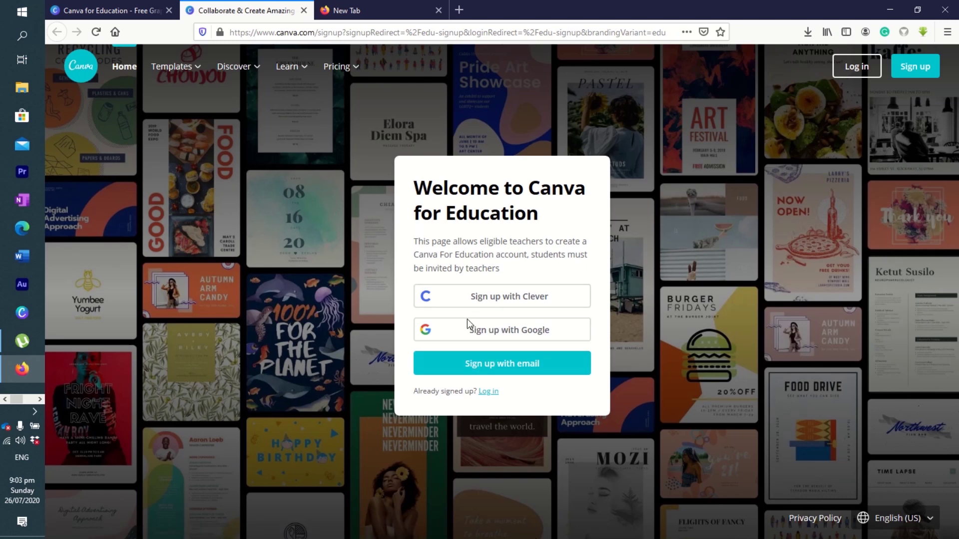
Sign up with Google and pick the school account from the account chooser
left_click(474, 333)
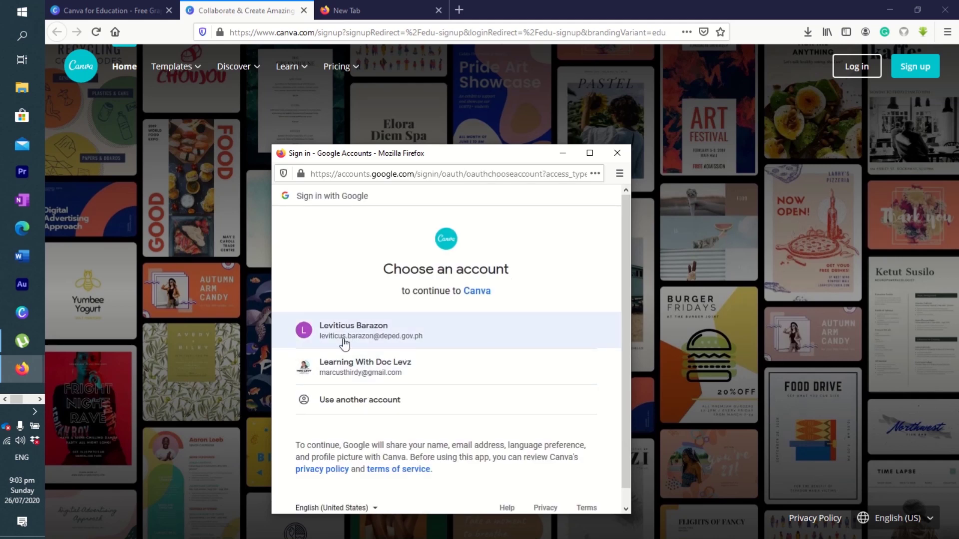
left_click(405, 338)
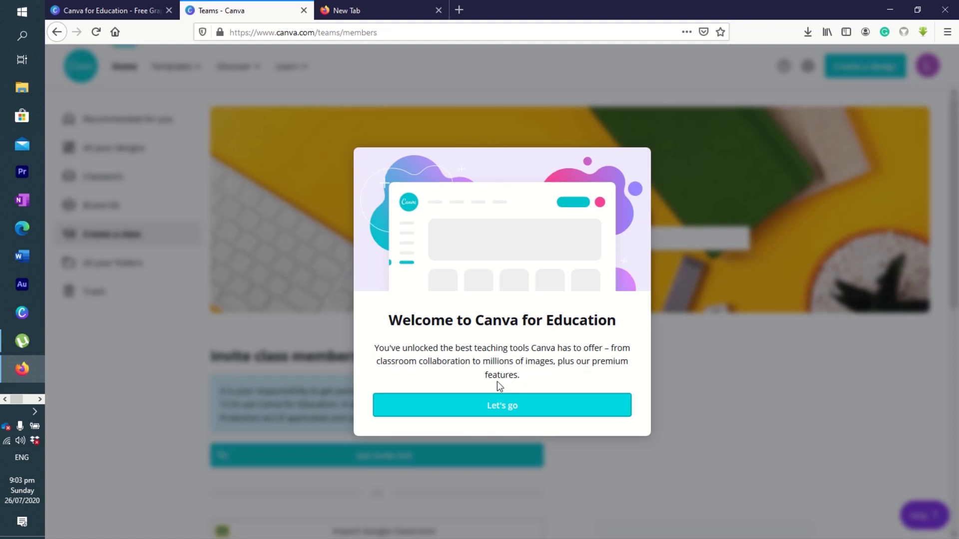
Continue past the welcome and choose 'Maybe later' instead of naming a class
left_click(513, 410)
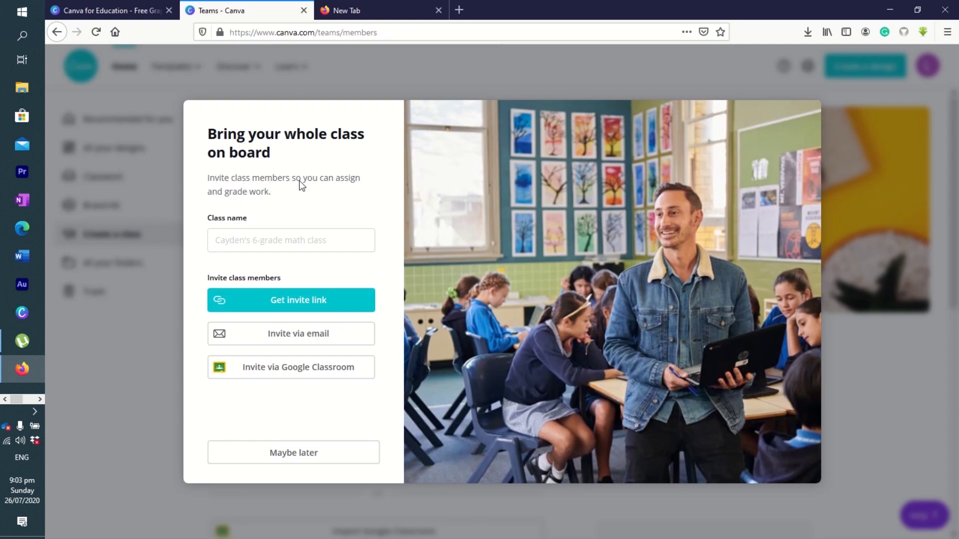
left_click(253, 243)
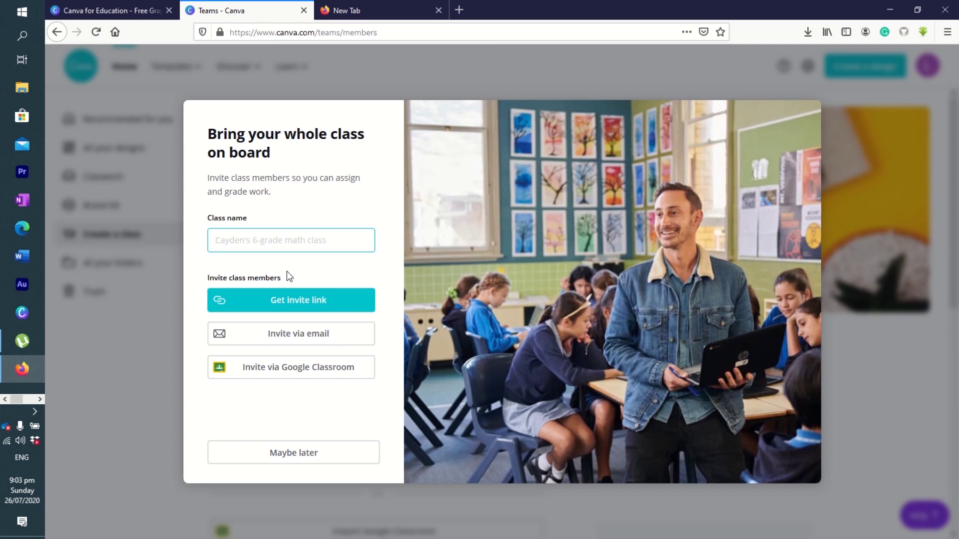
left_click(282, 455)
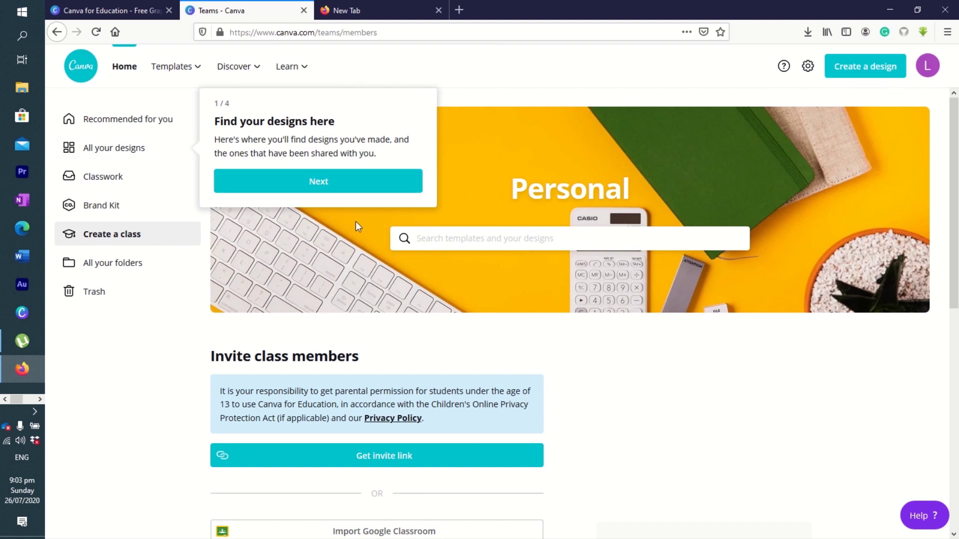
Advance through tour tips 1/4 to 3/4 and finish the tour with Done
left_click(308, 183)
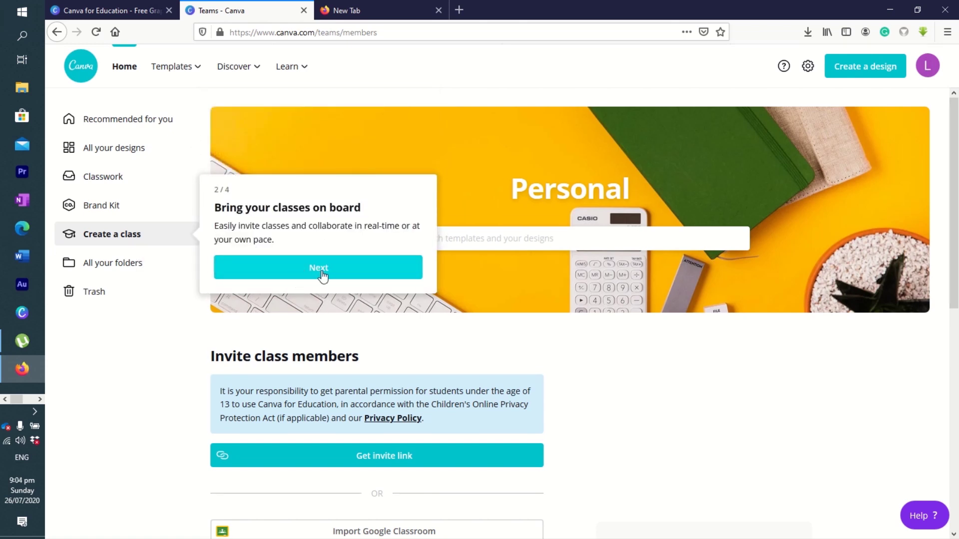
left_click(357, 272)
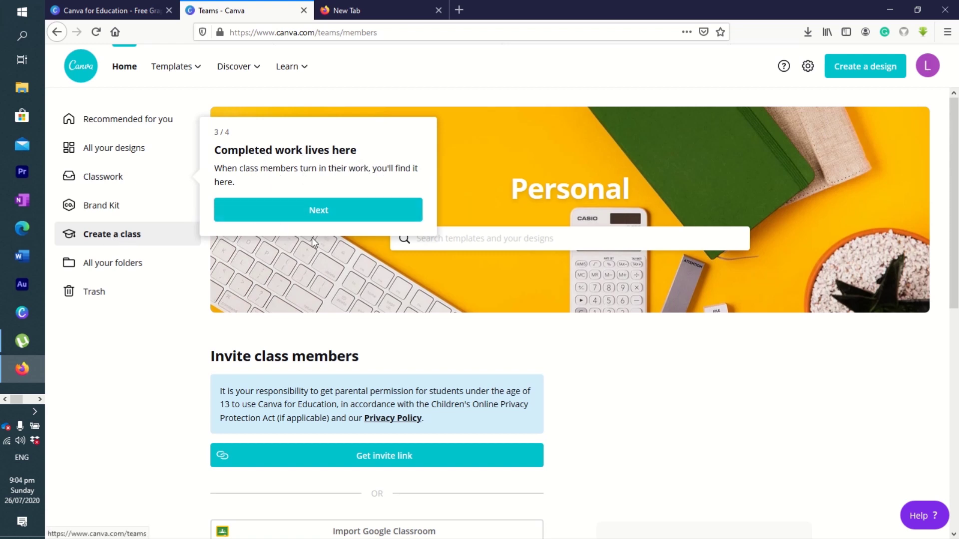
left_click(311, 212)
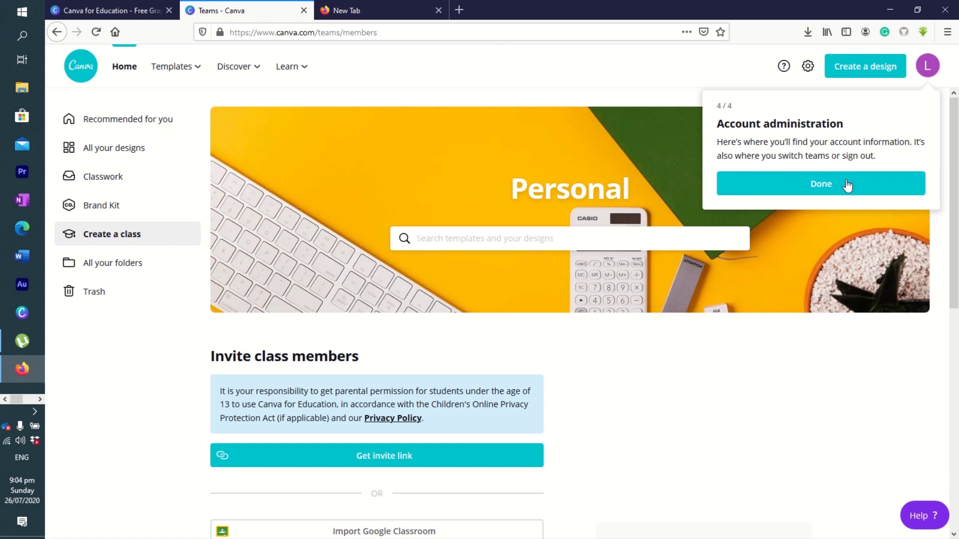
left_click(822, 190)
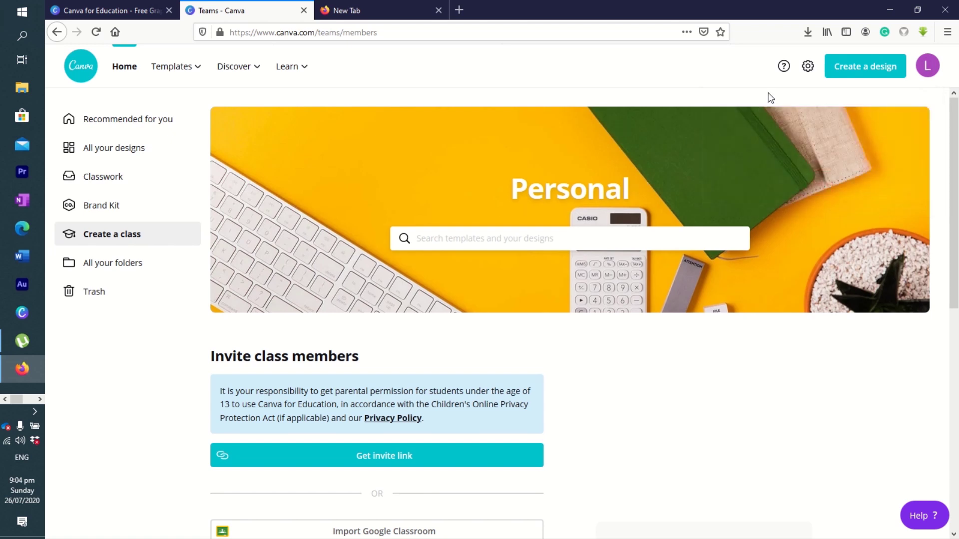
scroll(349, 454, "down", 3)
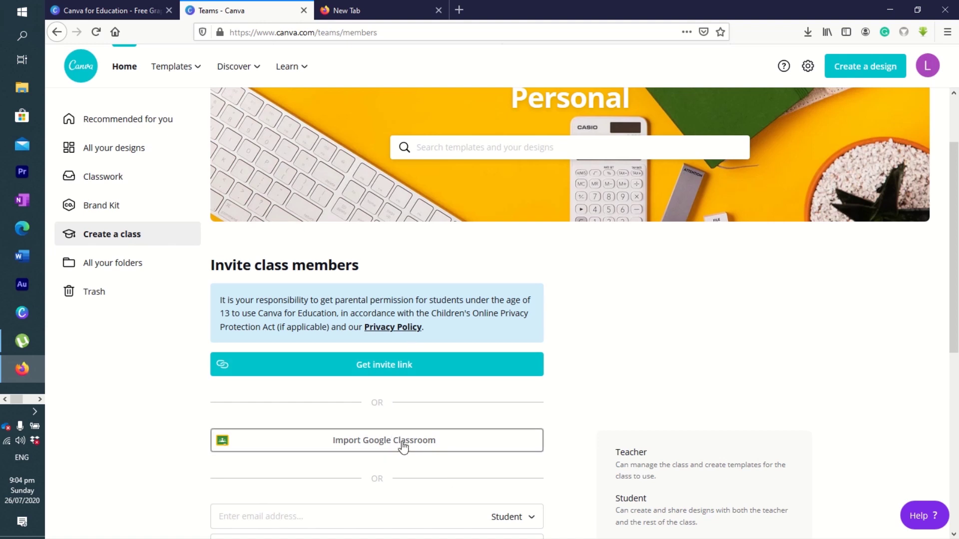
scroll(404, 448, "down", 1)
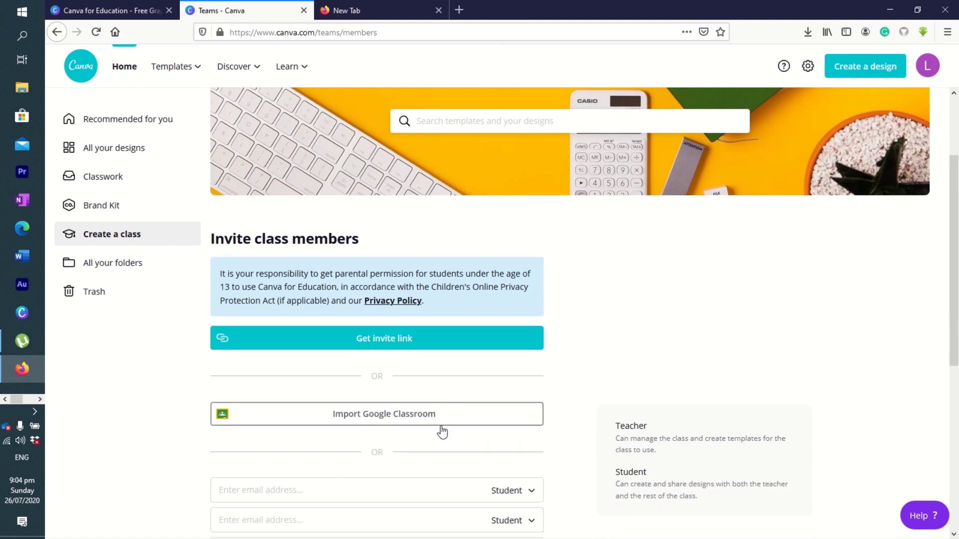
scroll(441, 428, "down", 5)
scroll(442, 427, "down", 2)
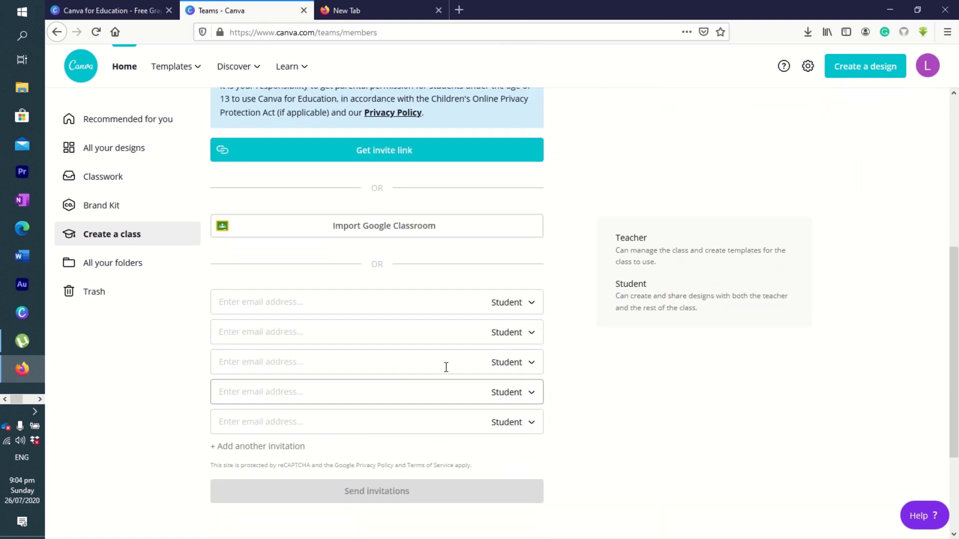
left_click(421, 310)
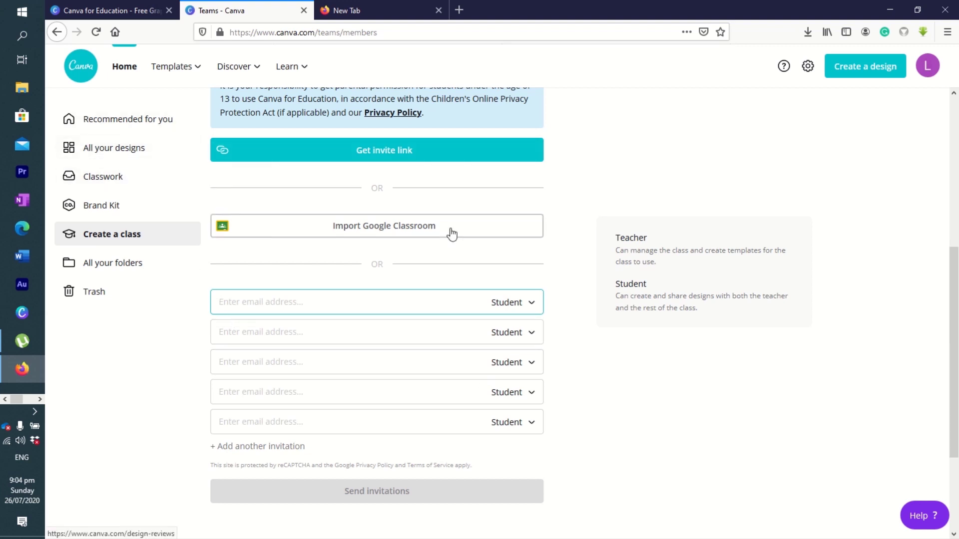
scroll(451, 232, "up", 5)
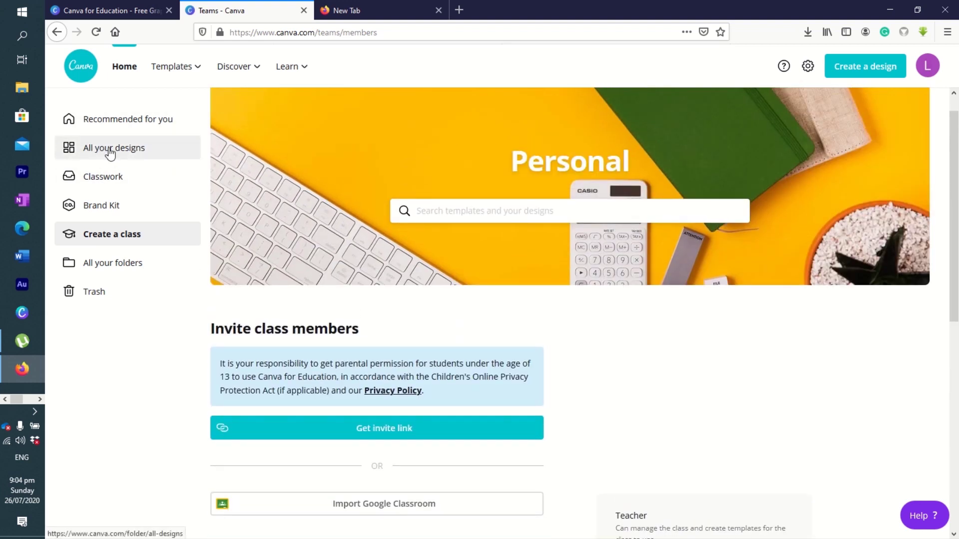
Look at All your designs and the account menu, then return to Recommended for you
left_click(110, 153)
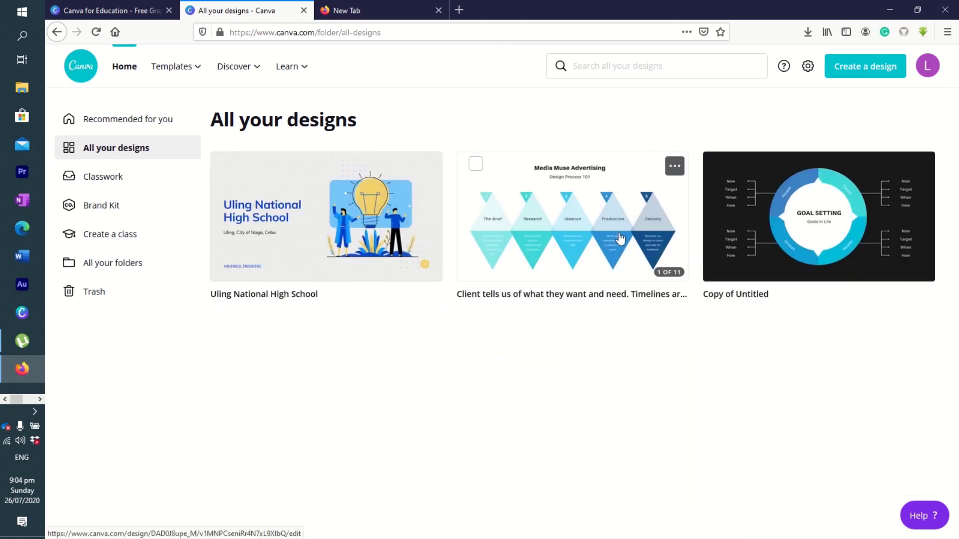
left_click(928, 68)
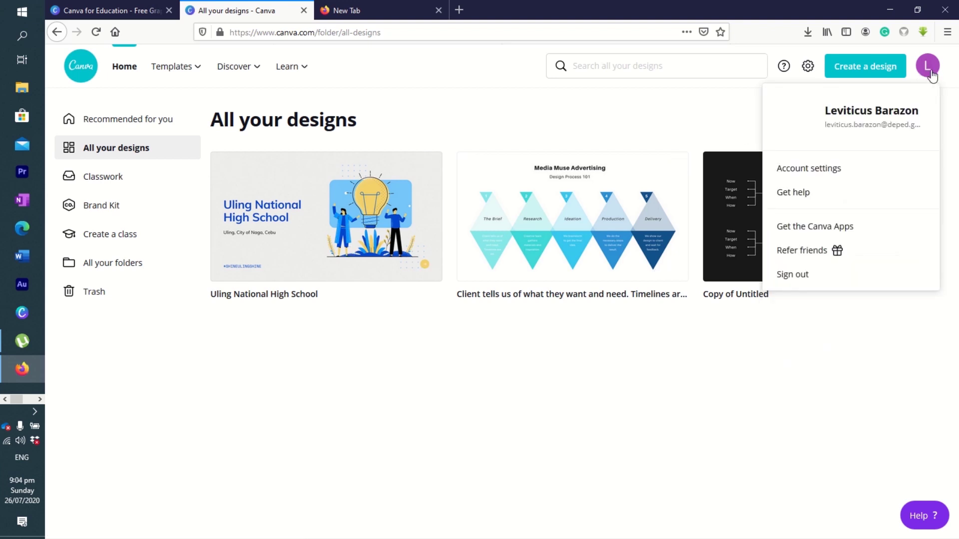
left_click(458, 117)
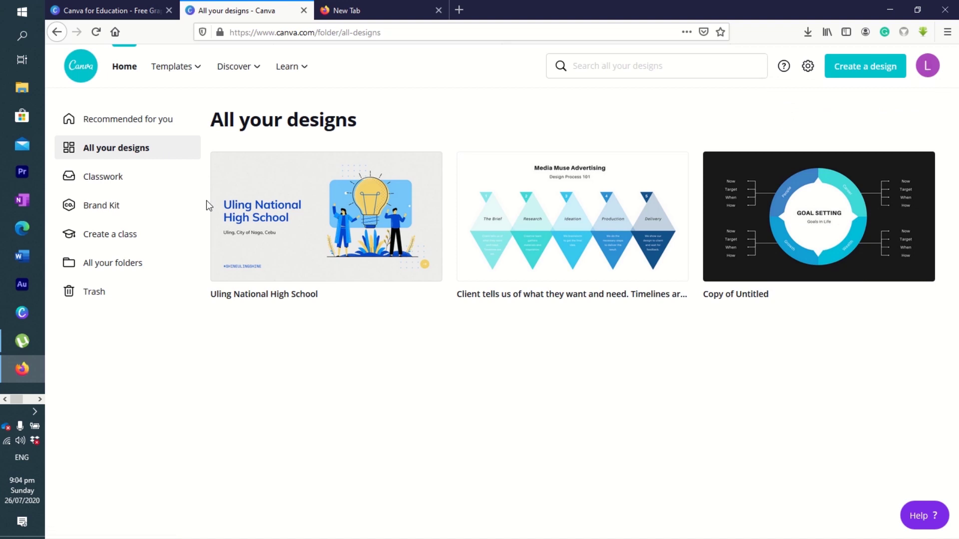
left_click(125, 129)
Scroll down the home page to the Math Worksheets template collection
scroll(461, 324, "down", 3)
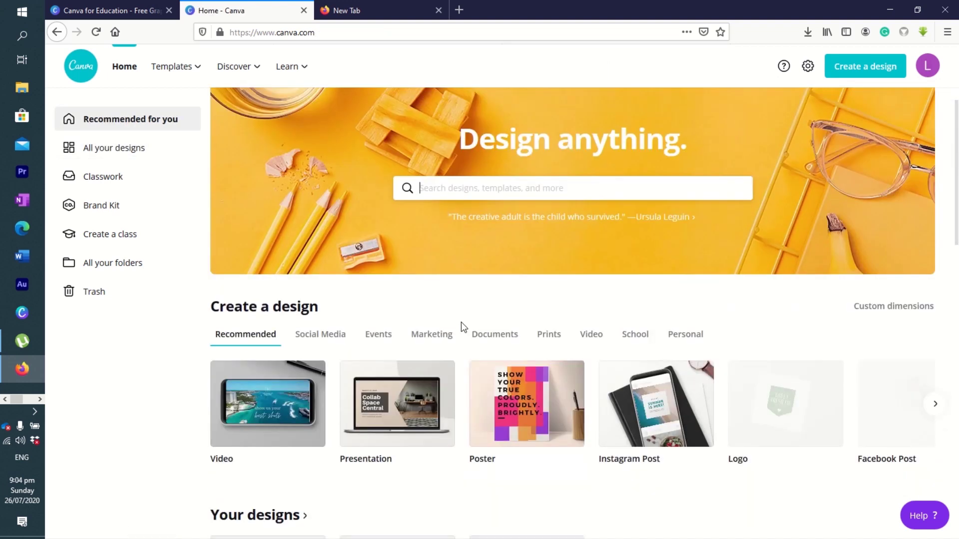
scroll(460, 323, "down", 3)
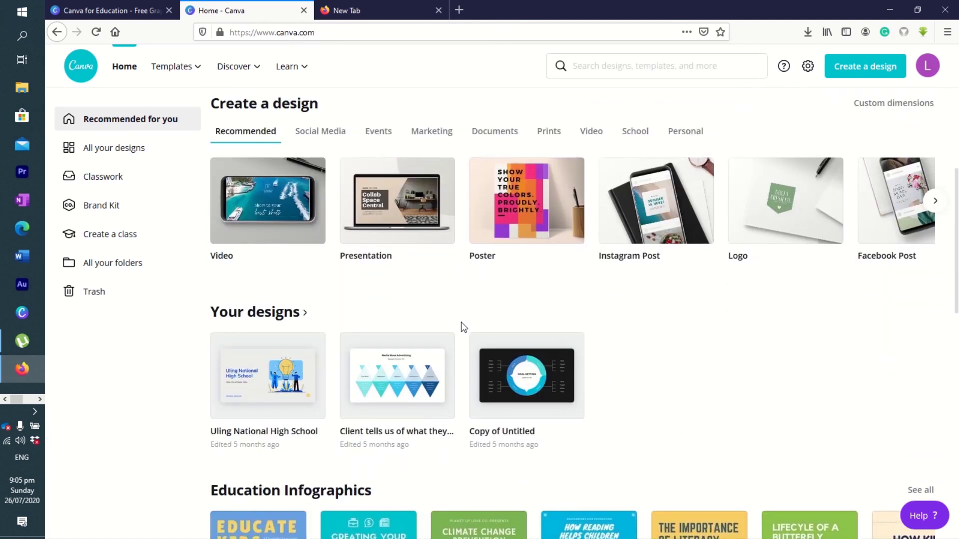
scroll(460, 325, "up", 1)
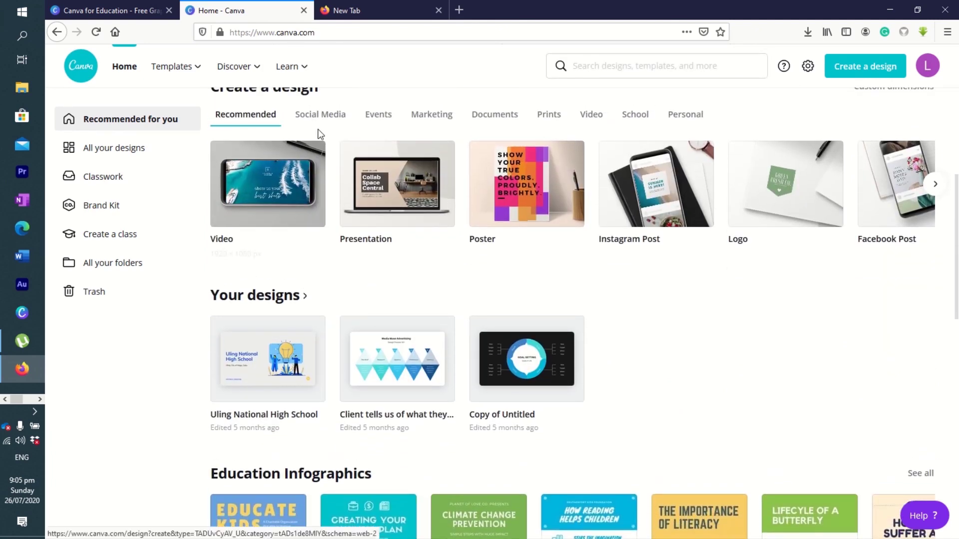
scroll(460, 358, "down", 7)
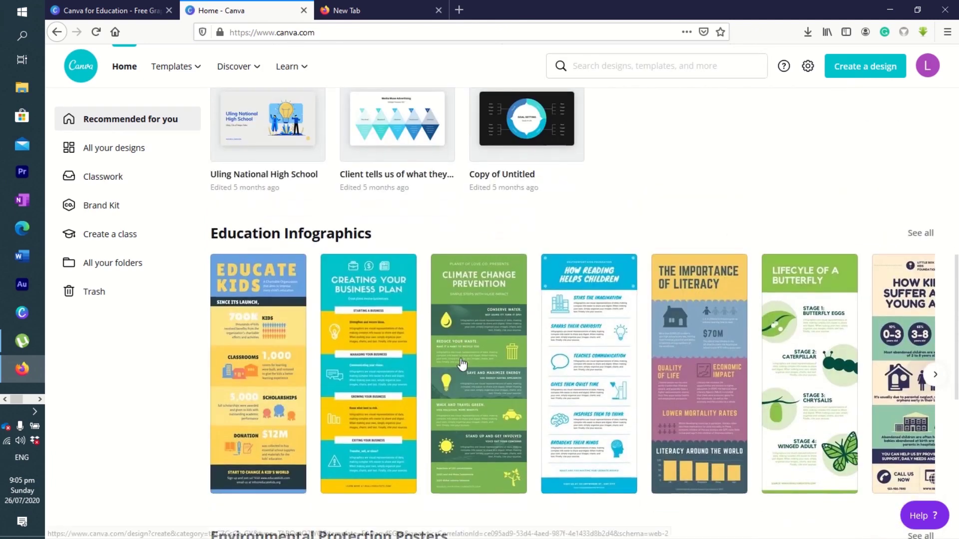
scroll(460, 358, "down", 7)
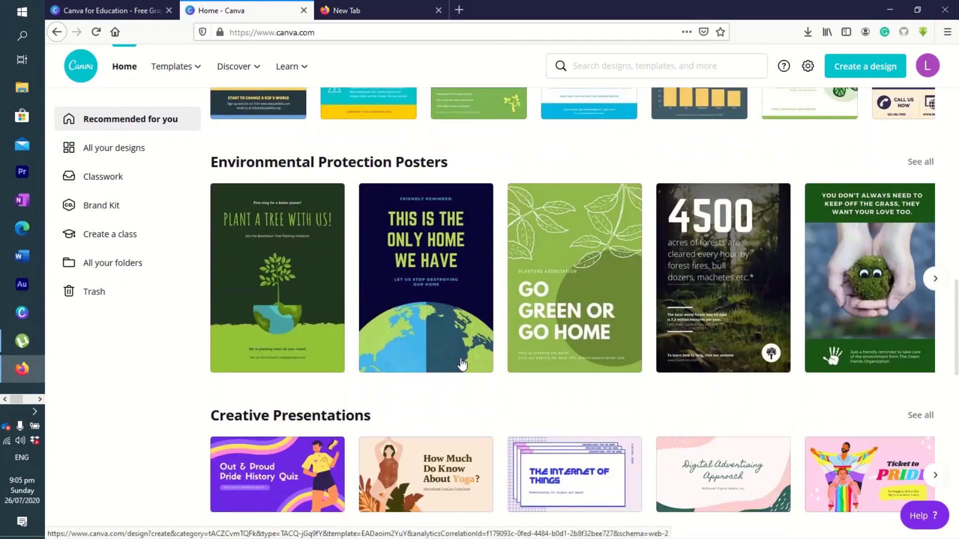
scroll(461, 358, "down", 2)
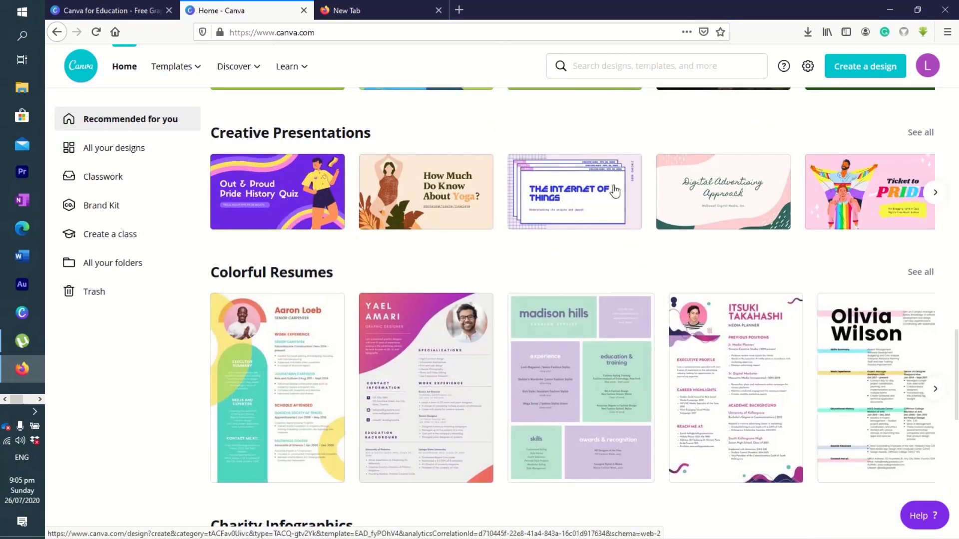
scroll(475, 472, "down", 11)
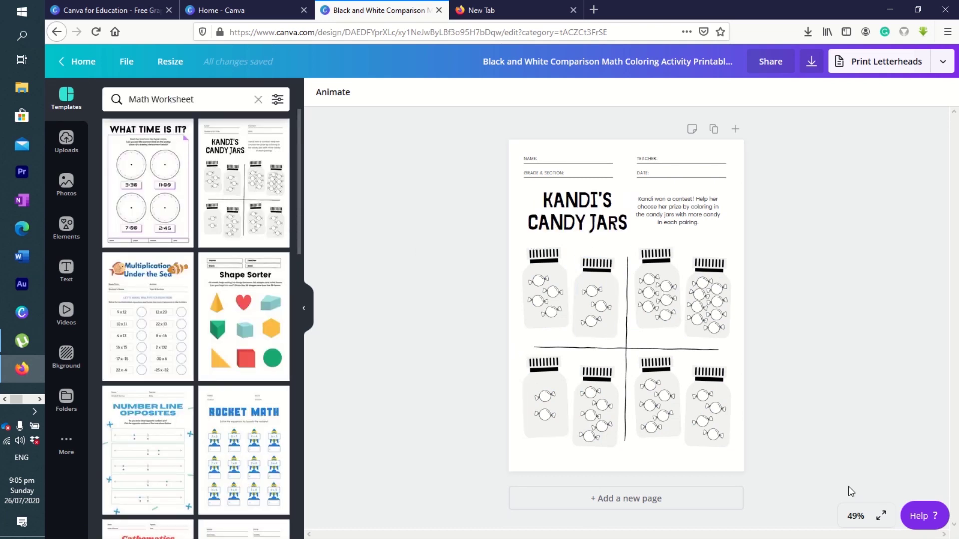
Open the zoom level choices in the editor's bottom-right corner
left_click(855, 516)
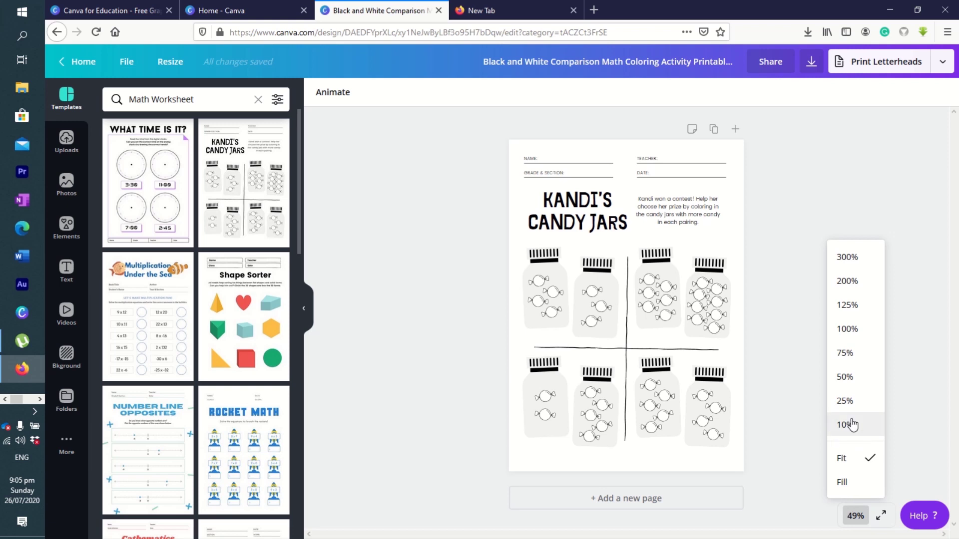
Zoom the worksheet to 75% and colour the first candy jar group pink
left_click(848, 359)
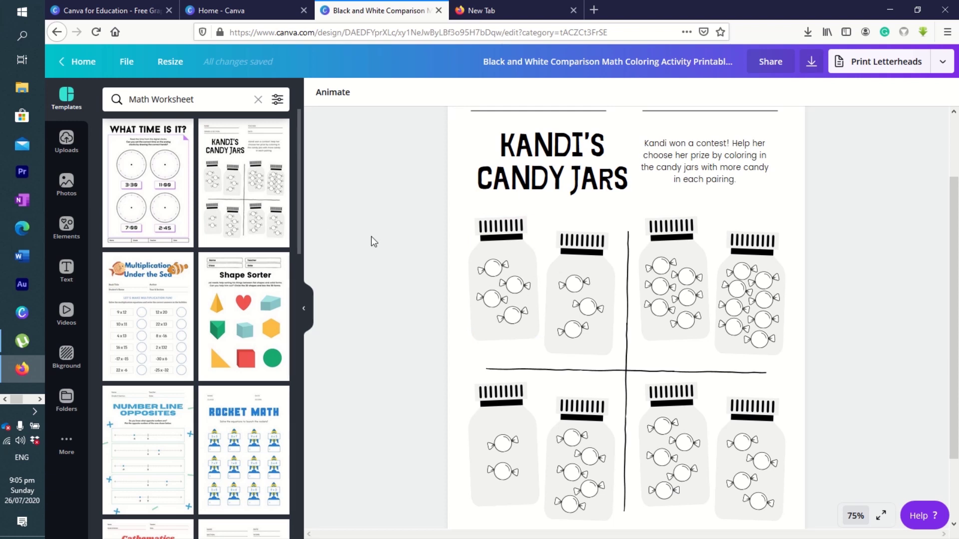
left_click(502, 299)
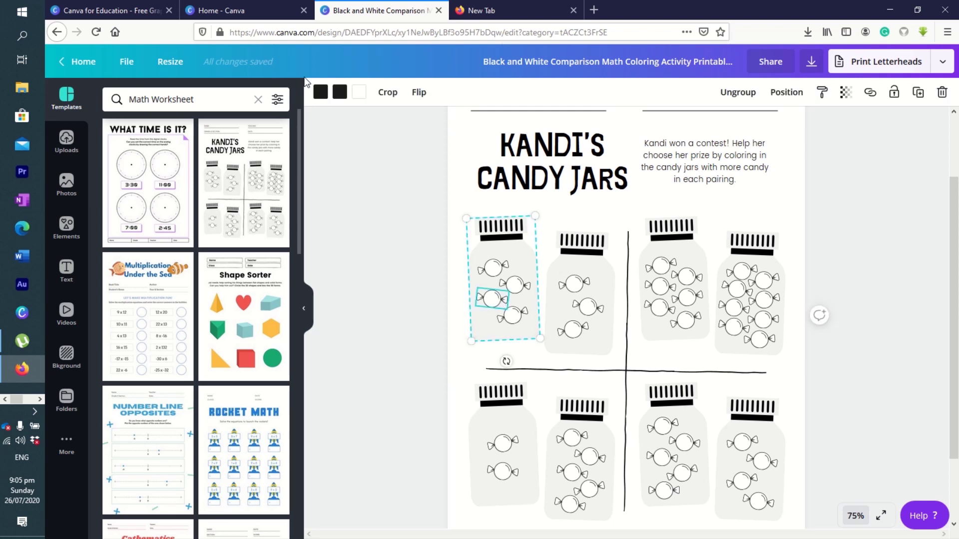
left_click(321, 92)
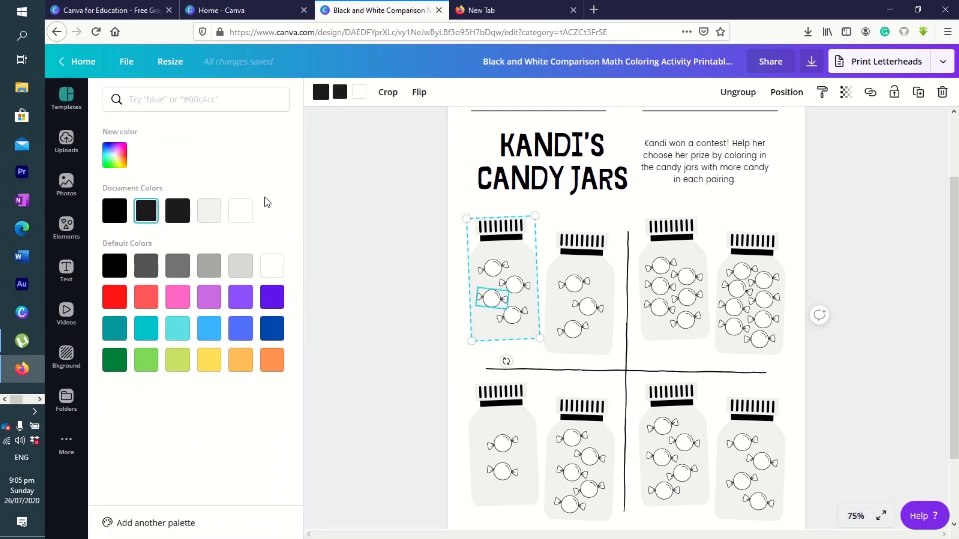
left_click(177, 299)
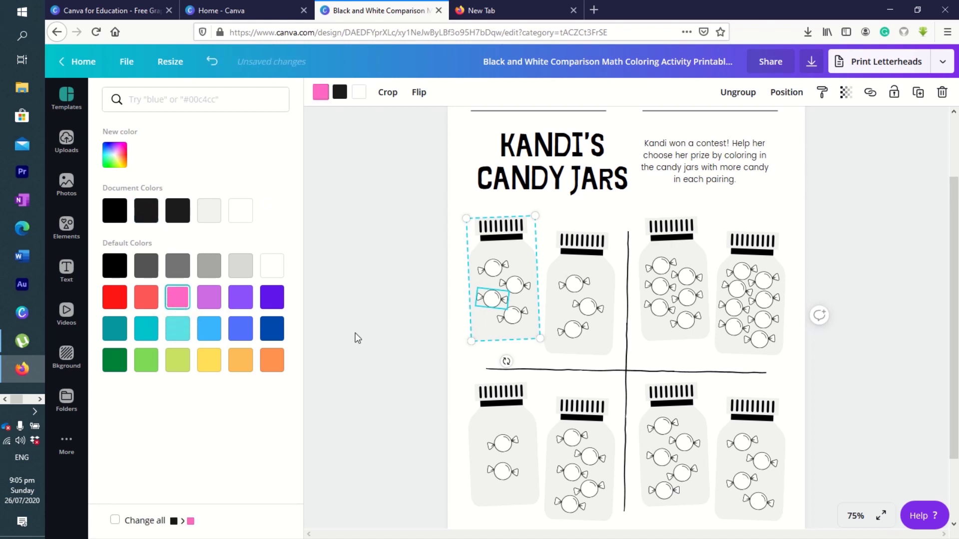
left_click(498, 260)
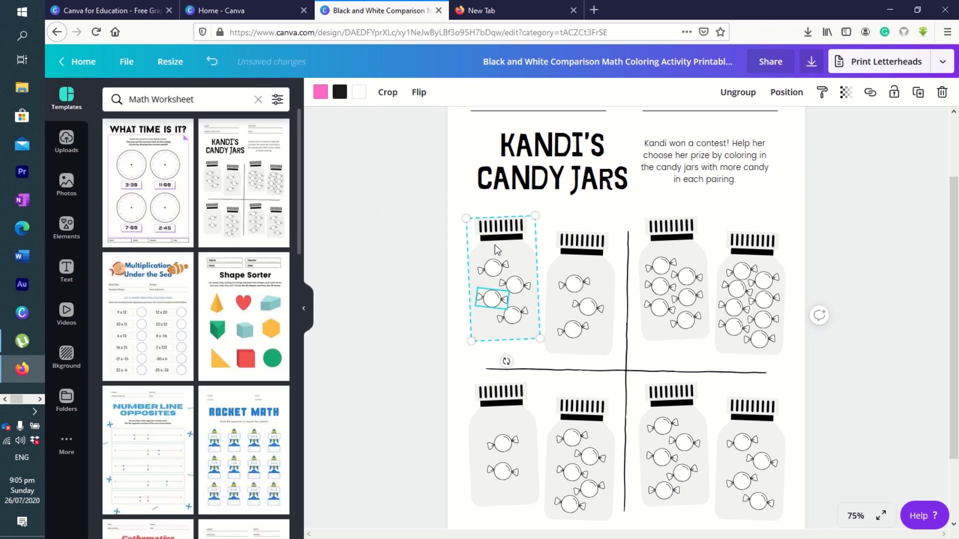
Recolour a single candy inside the first jar to coral, then inspect its black outline colour
double_click(517, 287)
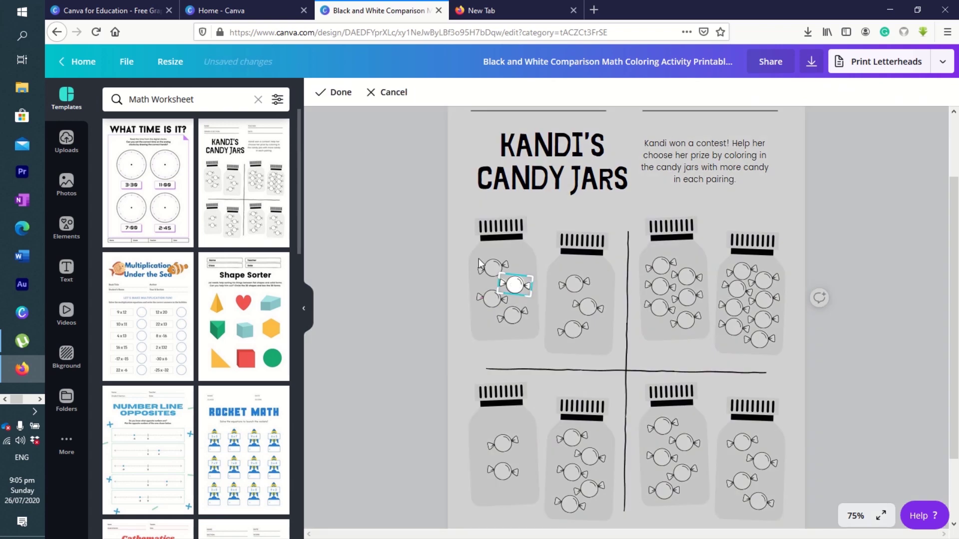
left_click(334, 94)
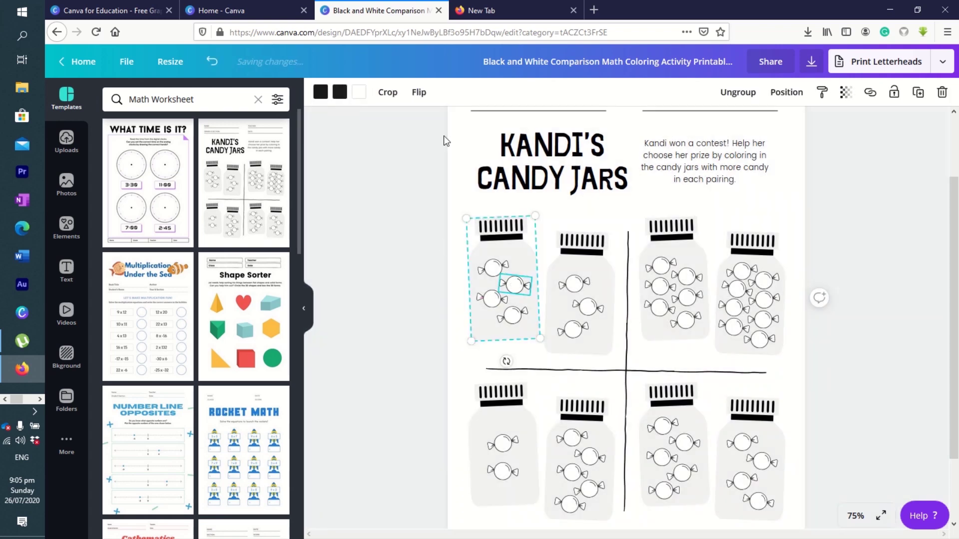
left_click(340, 93)
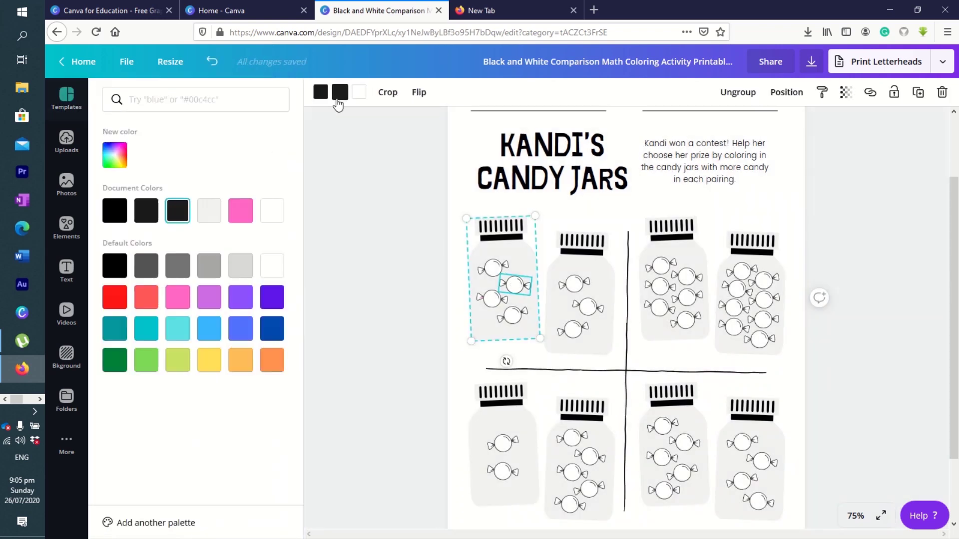
left_click(213, 302)
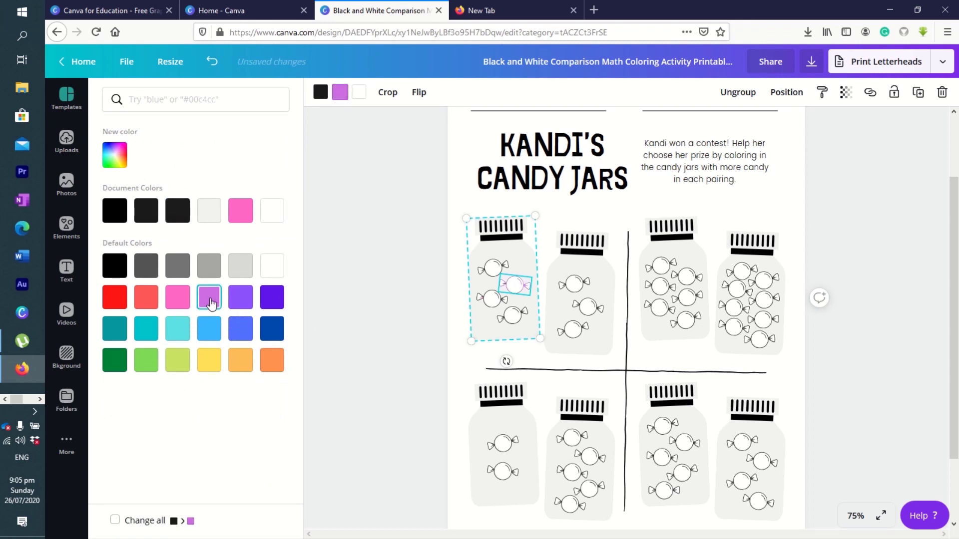
left_click(175, 302)
left_click(146, 306)
left_click(320, 94)
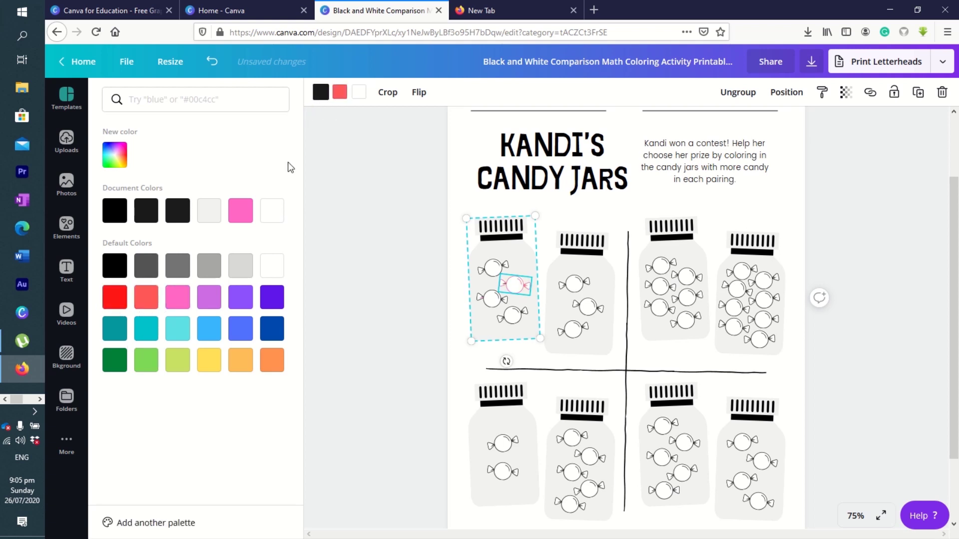
left_click(320, 93)
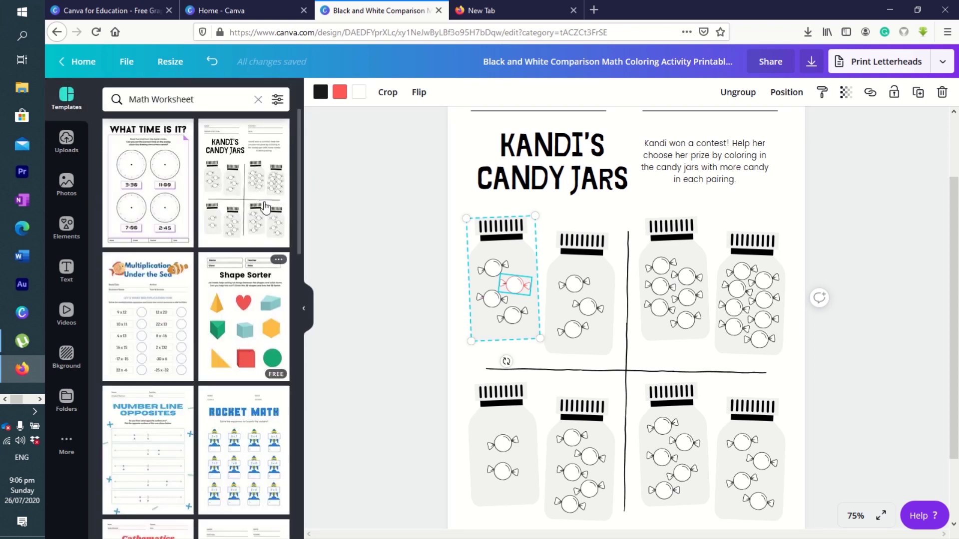
left_click(320, 92)
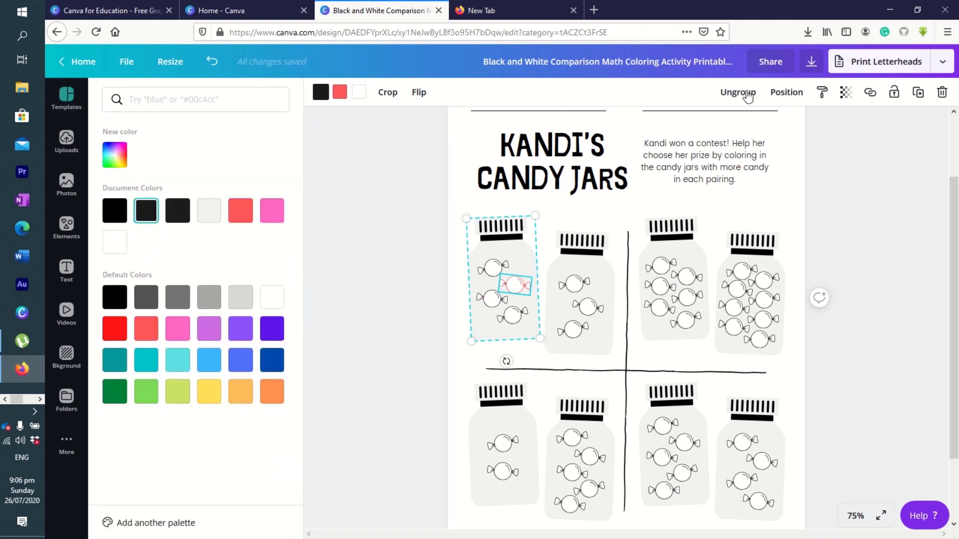
Select the words CANDY JARS in the KANDI'S CANDY JARS title
left_click(525, 172)
double_click(526, 172)
left_click(517, 145)
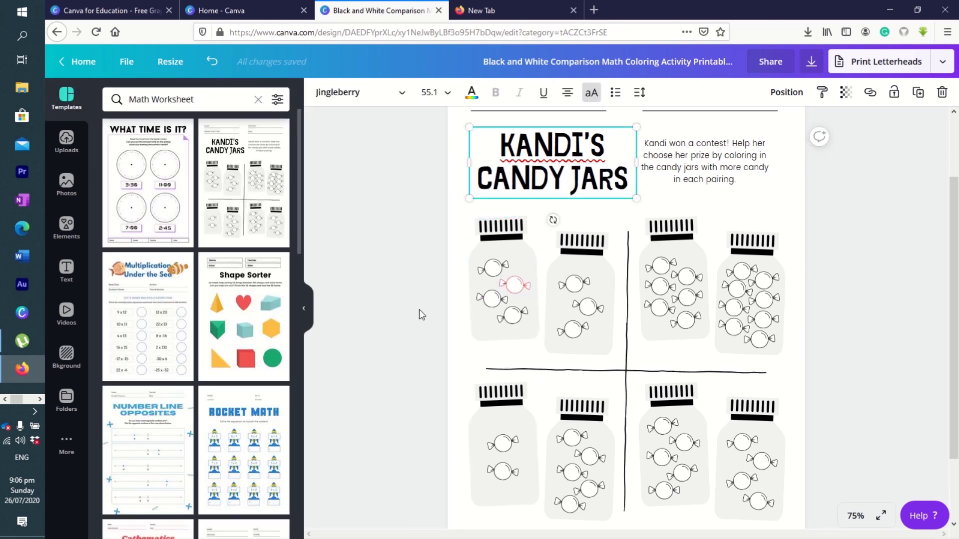
scroll(419, 310, "up", 2)
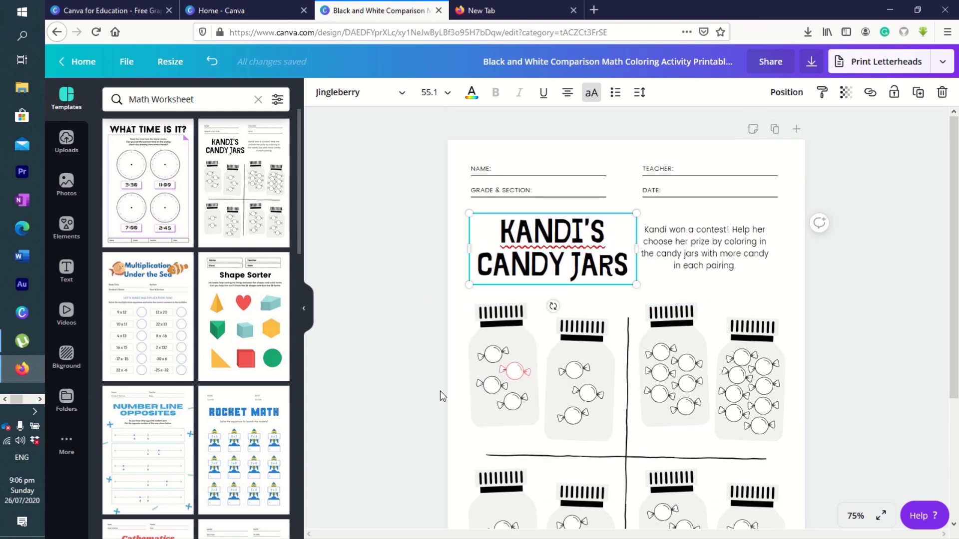
Search the stock photo library for 'Filipino'
left_click(398, 260)
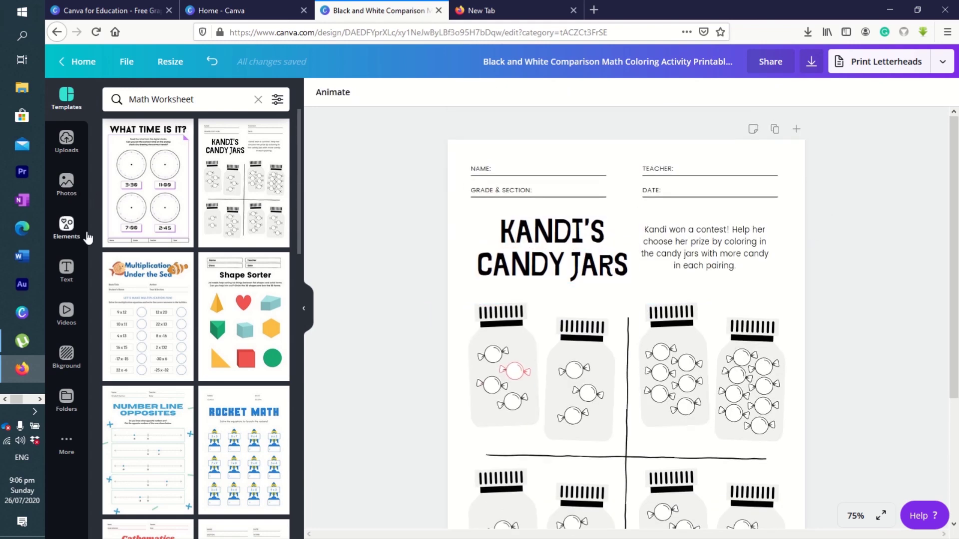
left_click(74, 190)
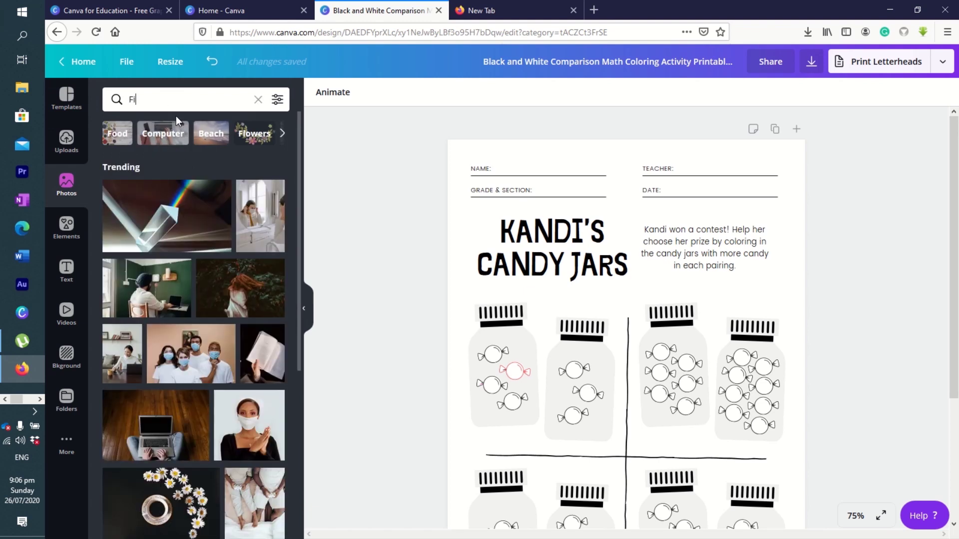
type("Filipino")
key("Return")
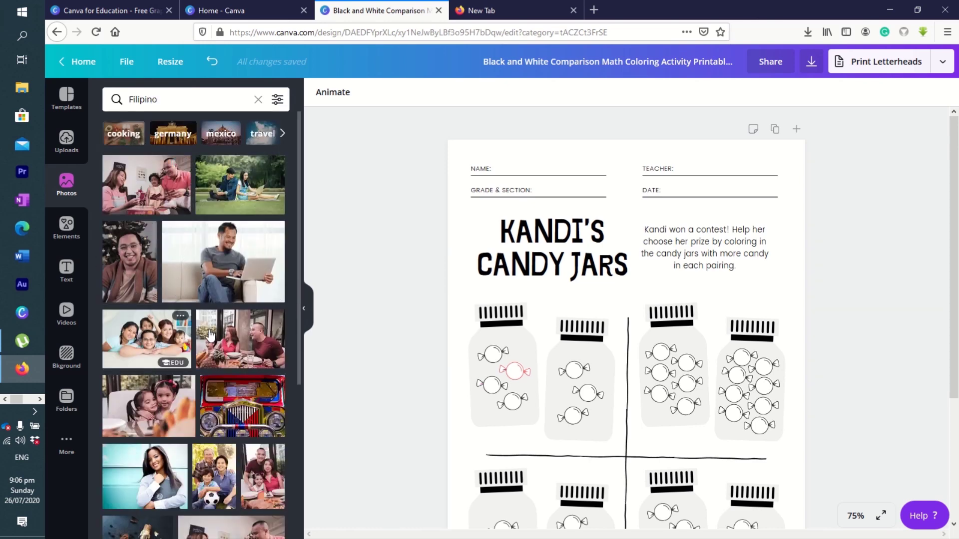
Scroll the Filipino photo results, then switch to the stock Videos library
scroll(166, 330, "down", 5)
scroll(213, 336, "down", 10)
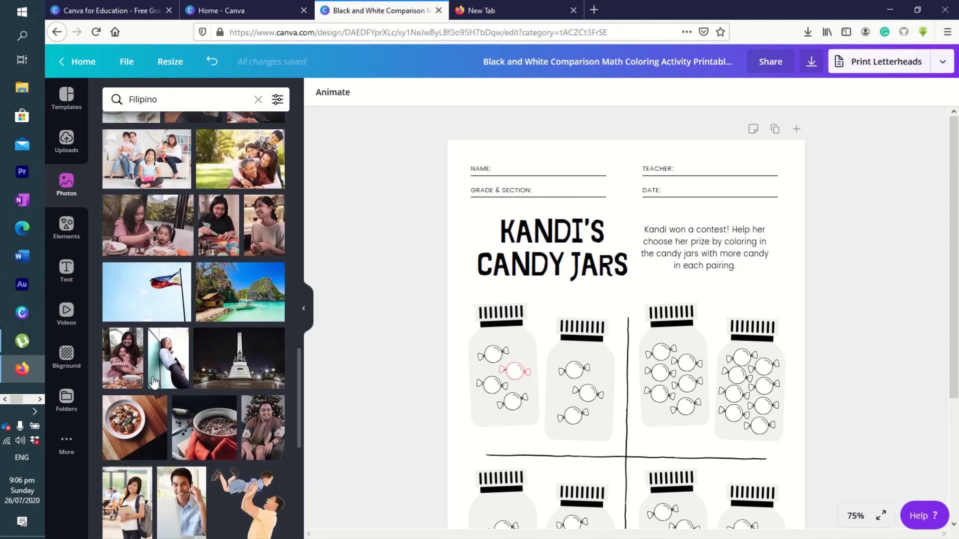
scroll(232, 517, "down", 10)
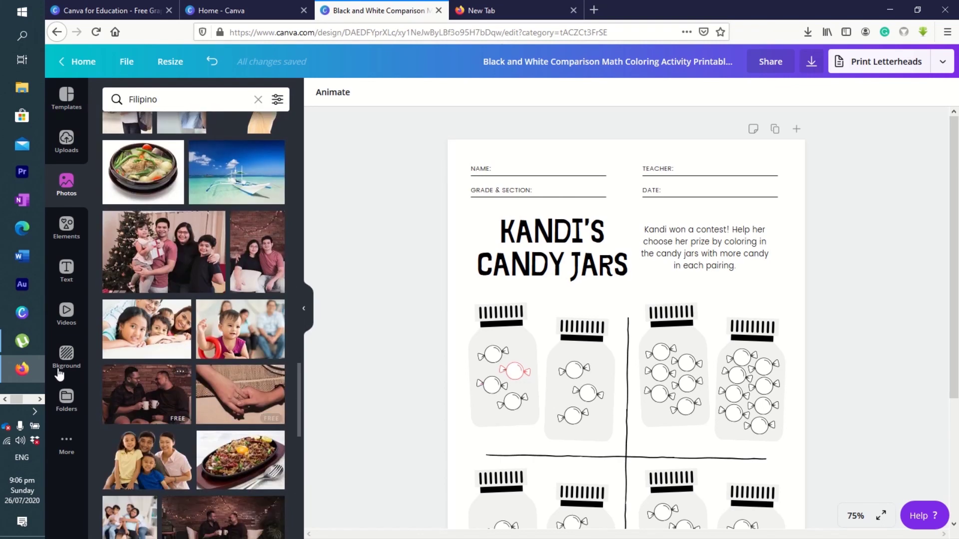
left_click(66, 313)
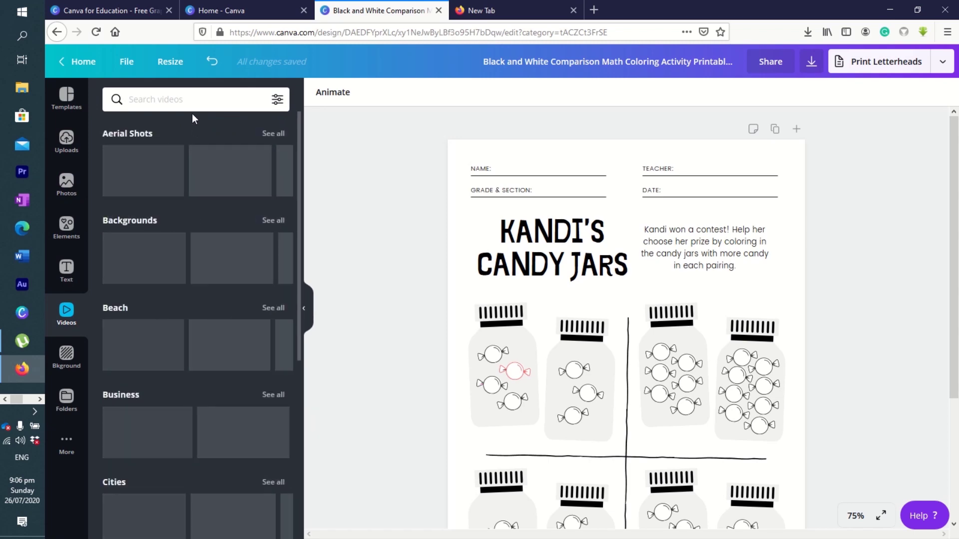
scroll(224, 253, "down", 4)
scroll(224, 253, "down", 6)
scroll(193, 325, "down", 10)
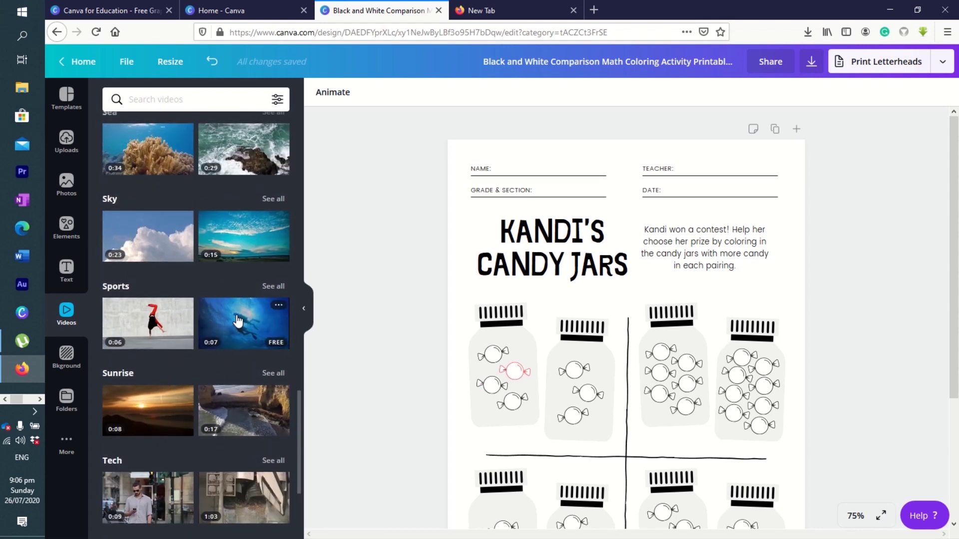
left_click(248, 317)
left_click_drag(623, 401, 617, 262)
left_click_drag(656, 295, 681, 320)
key("Delete")
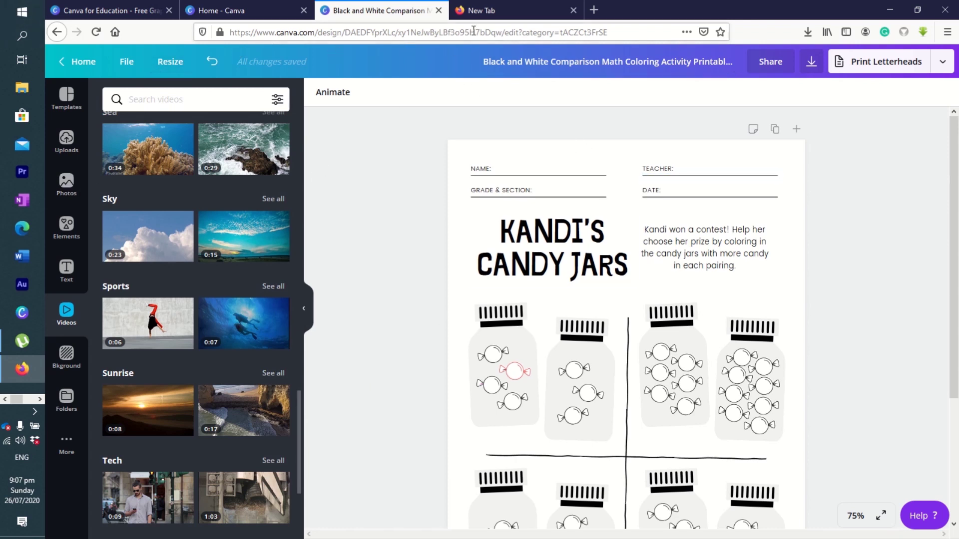
left_click(497, 15)
left_click(460, 26)
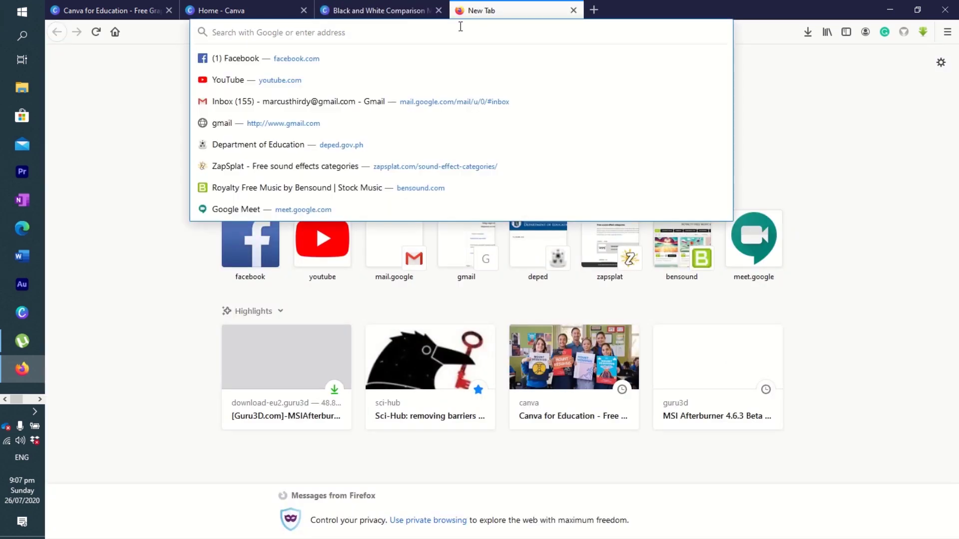
type("www.google.com")
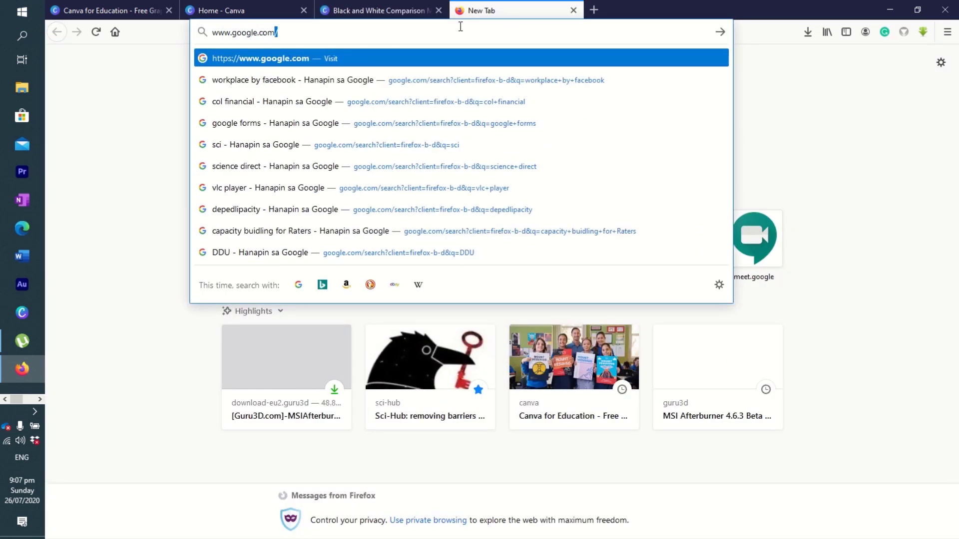
key("Return")
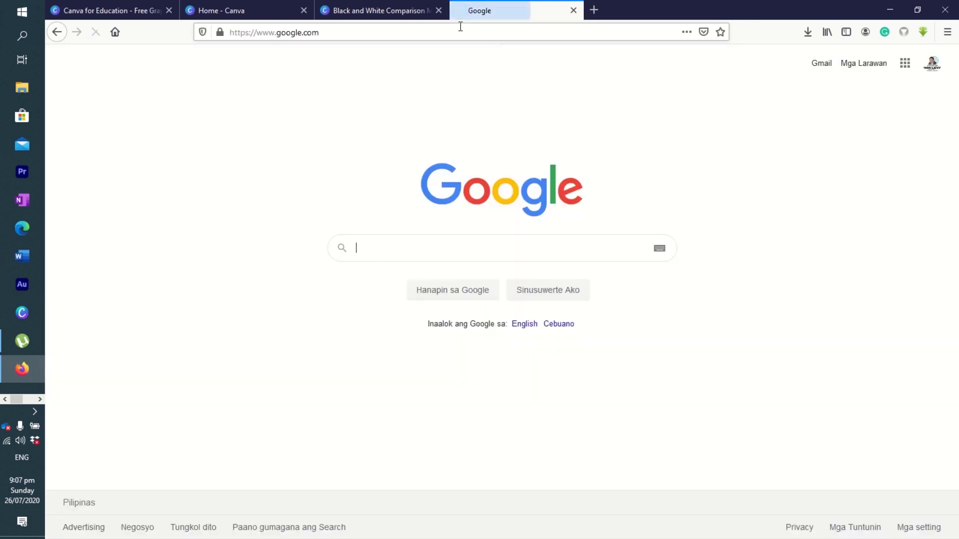
Search Google for 'canva desktop app'
type("canva w")
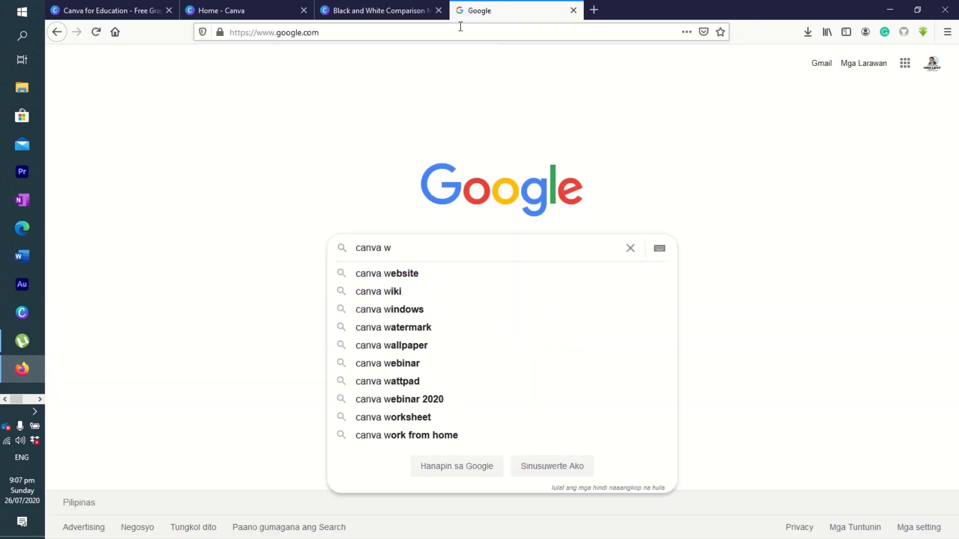
key("BackSpace")
type("desktop")
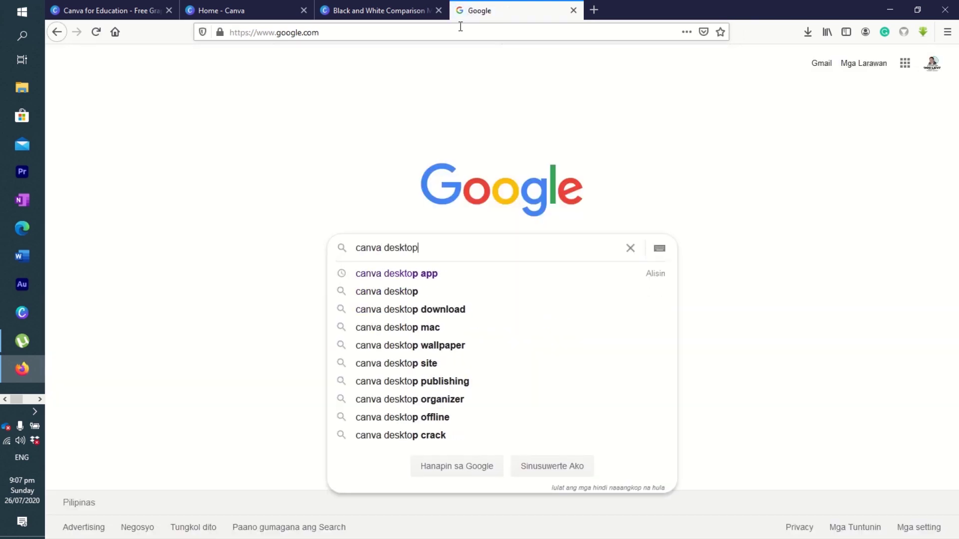
type(" app")
key("Return")
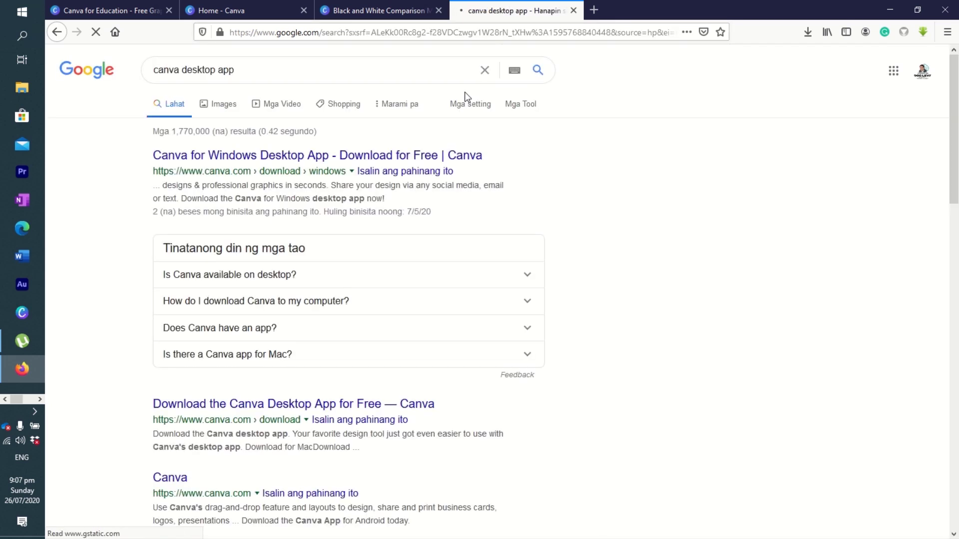
Download and save Canva Setup 1.4.0.exe from the Canva for Windows page, then check its progress
left_click(282, 155)
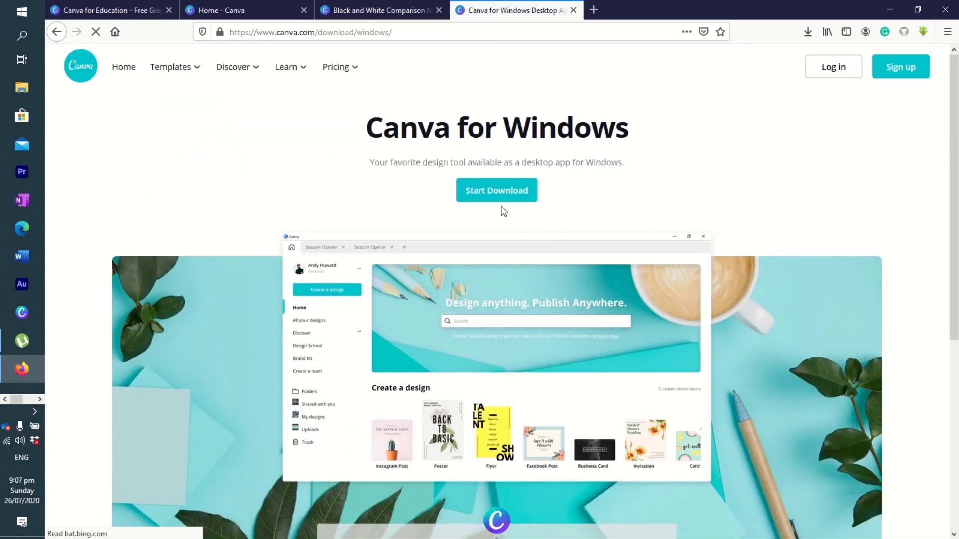
left_click(503, 198)
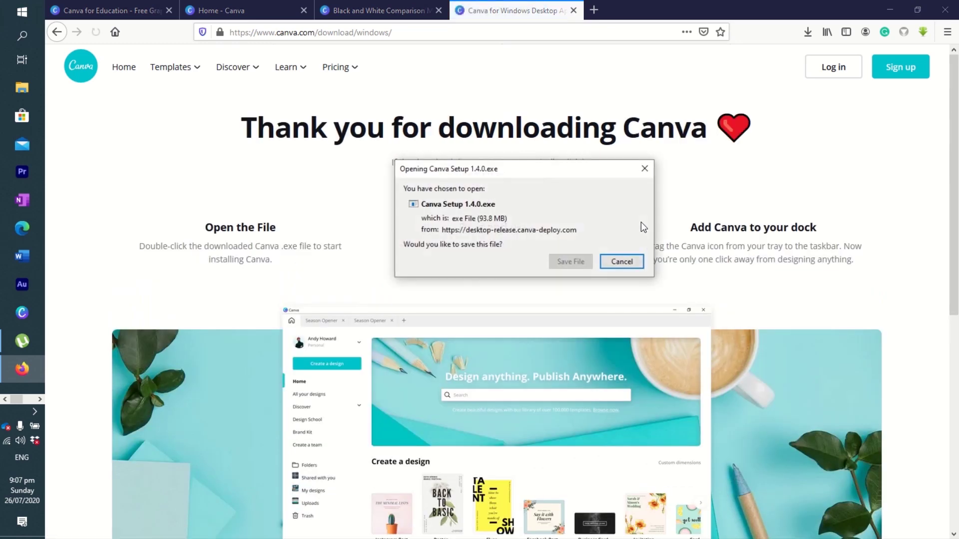
left_click(569, 262)
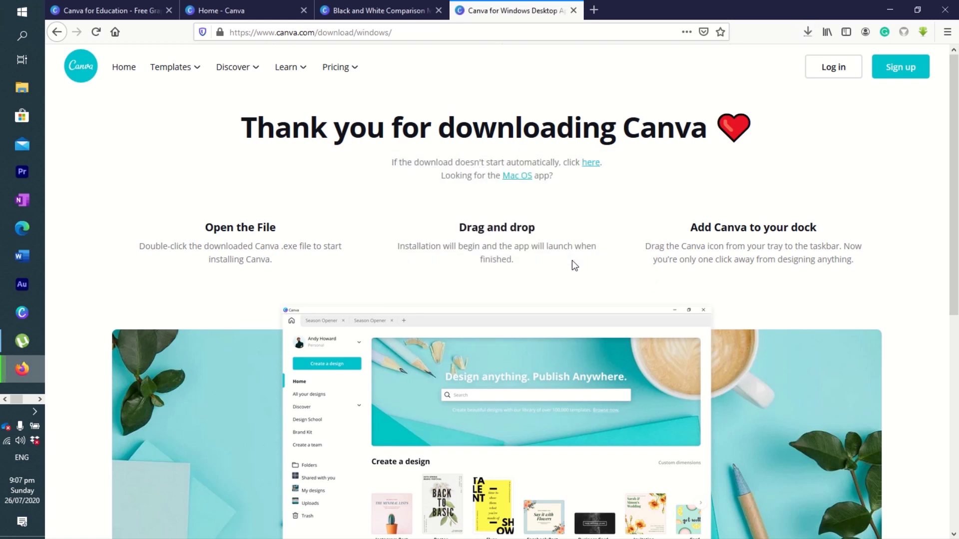
left_click(808, 33)
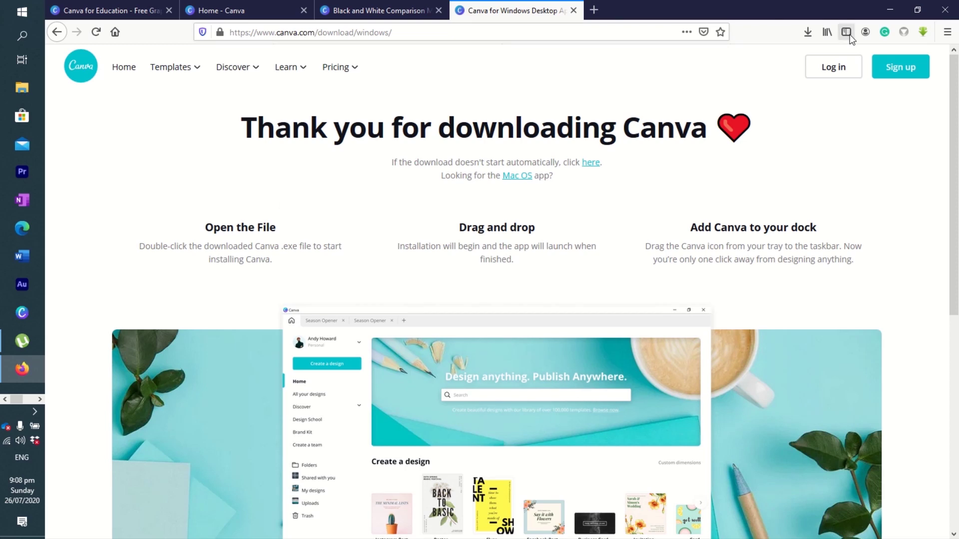
Open the Downloads folder holding the installer in a maximised File Explorer window
left_click(808, 31)
left_click(801, 74)
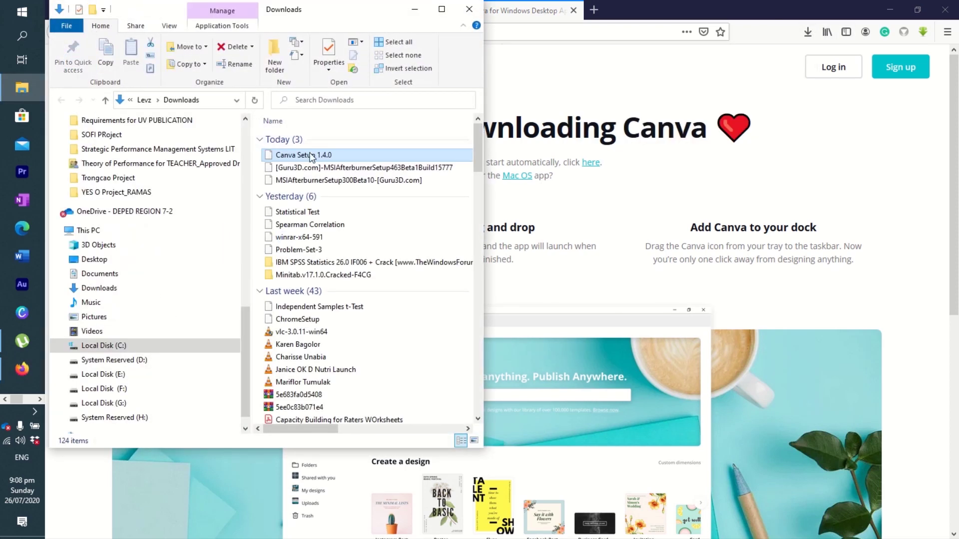
left_click(442, 9)
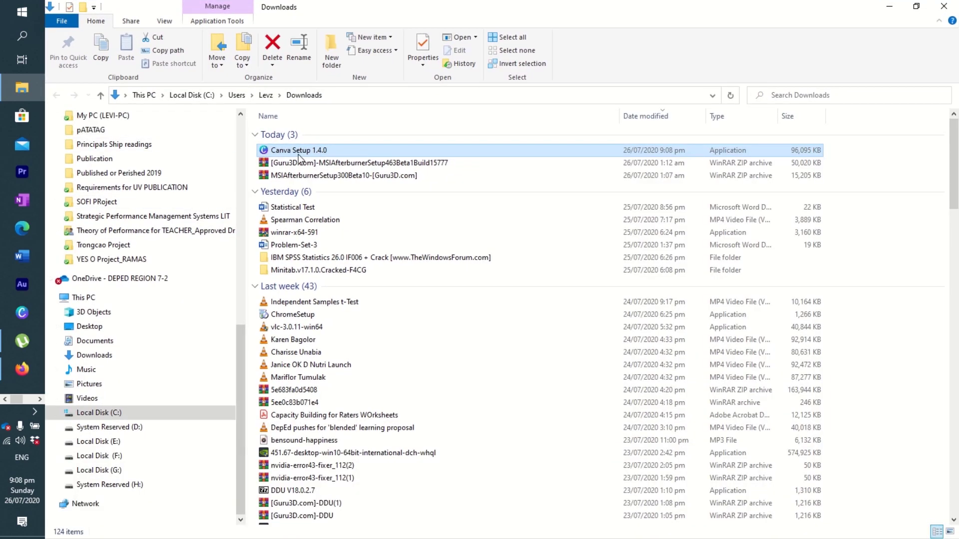
Run Canva Setup 1.4.0 as administrator, then minimise the folder window
right_click(299, 156)
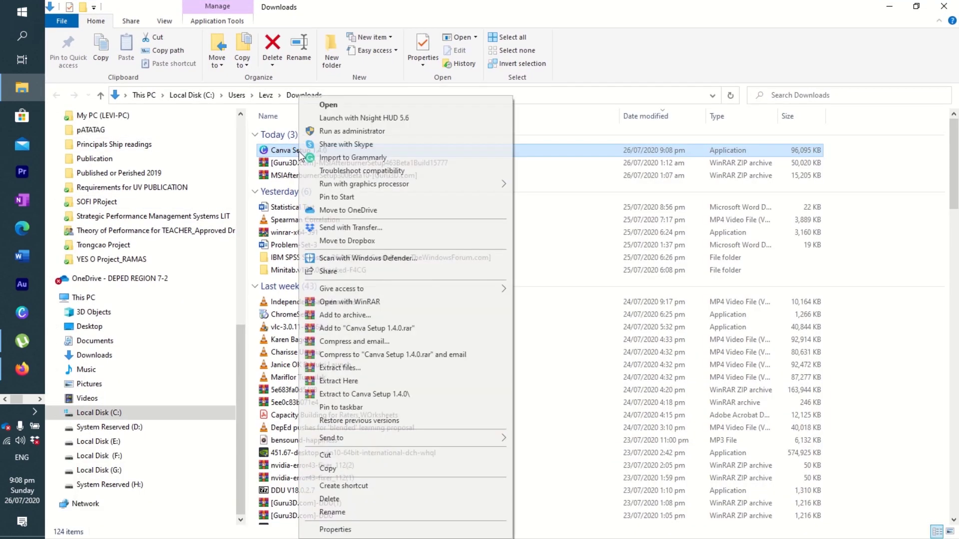
left_click(334, 131)
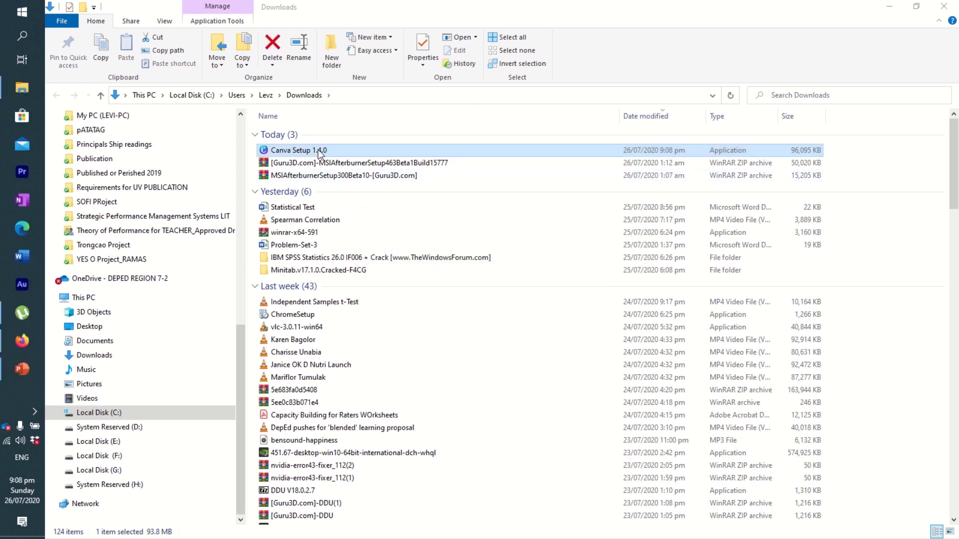
left_click(34, 409)
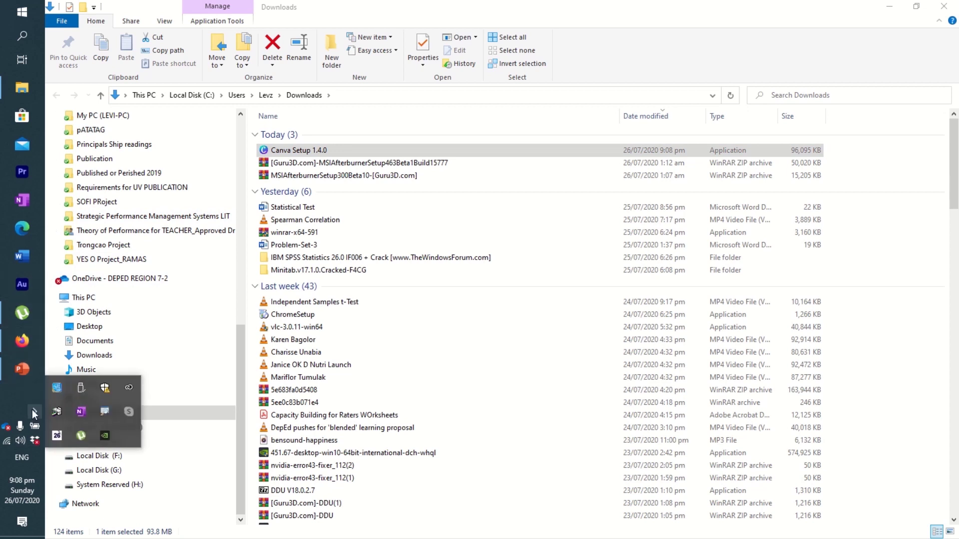
left_click(32, 409)
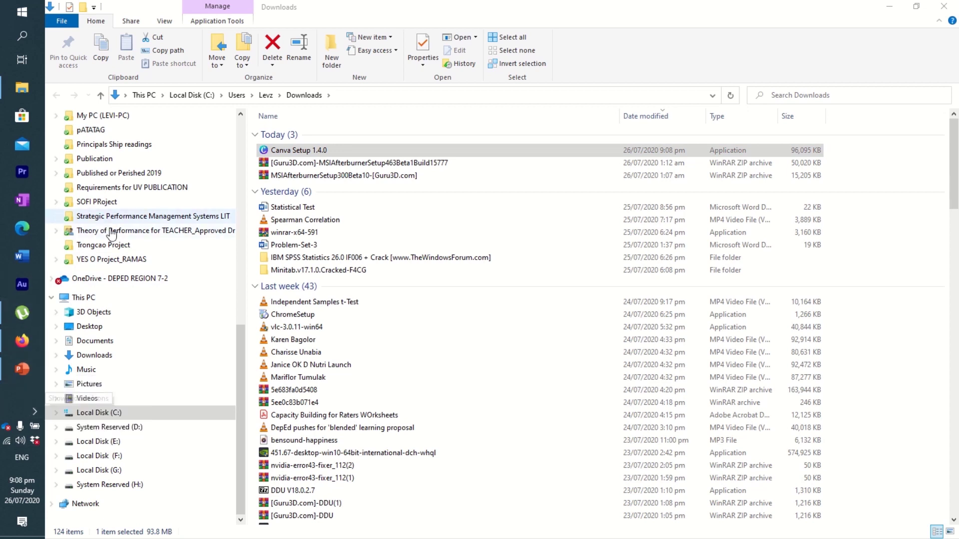
left_click(889, 7)
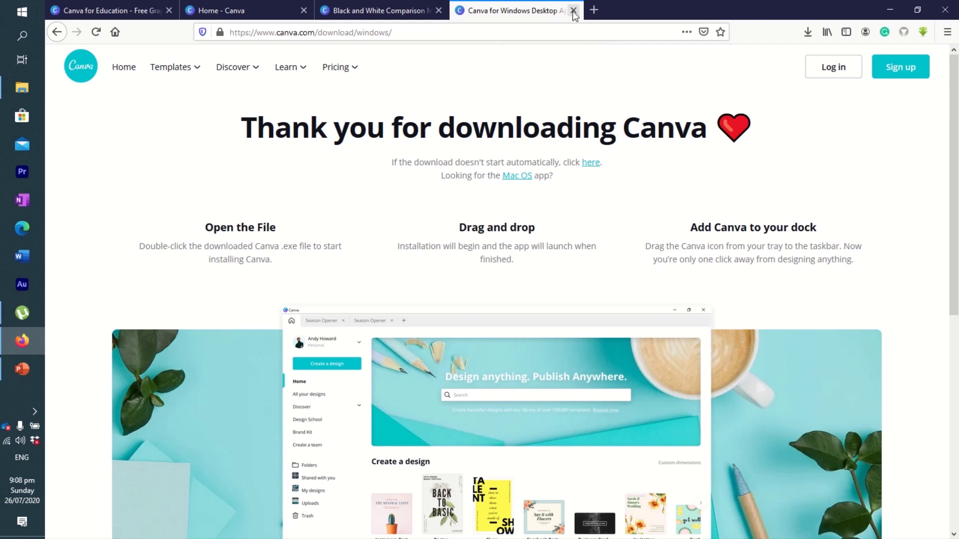
Close the Canva for Windows download tab and the worksheet design tab
left_click(573, 10)
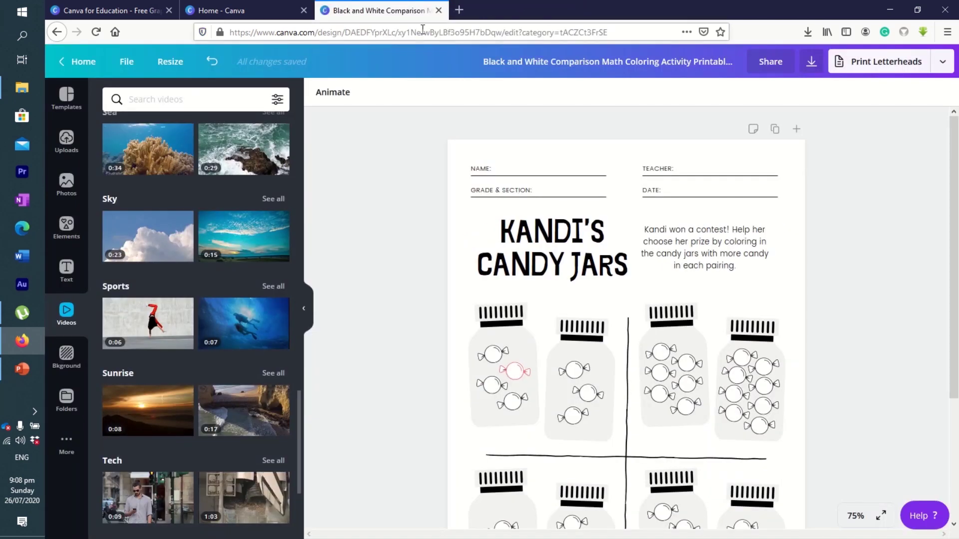
left_click(439, 11)
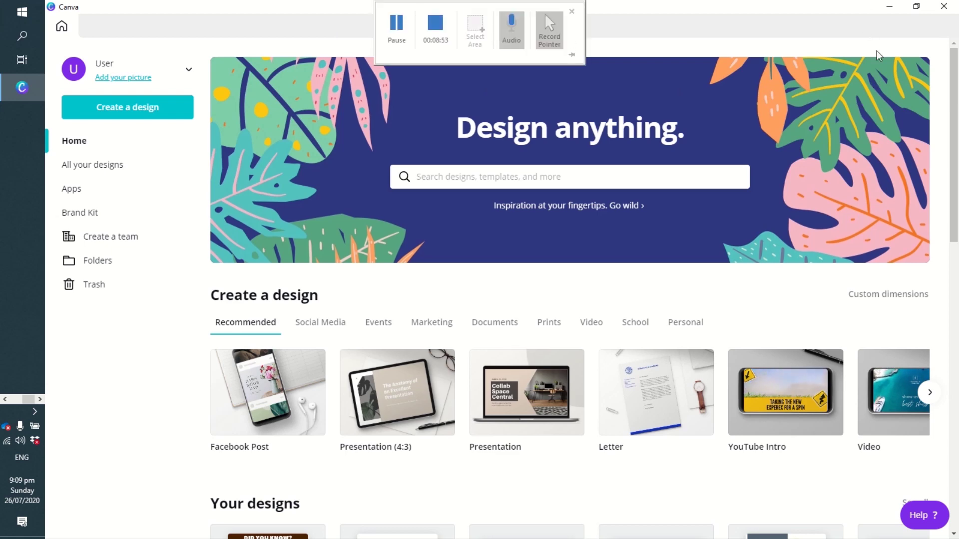
left_click(894, 13)
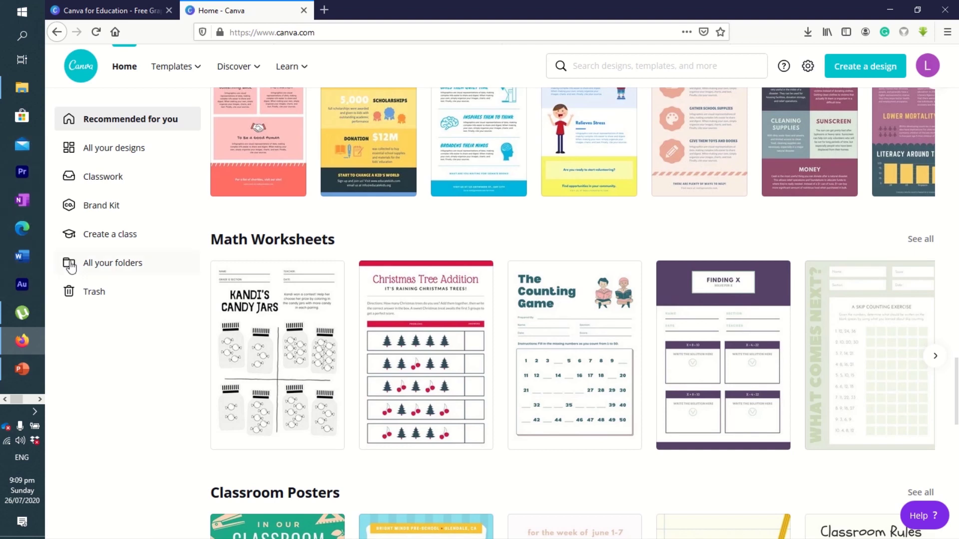
left_click(39, 401)
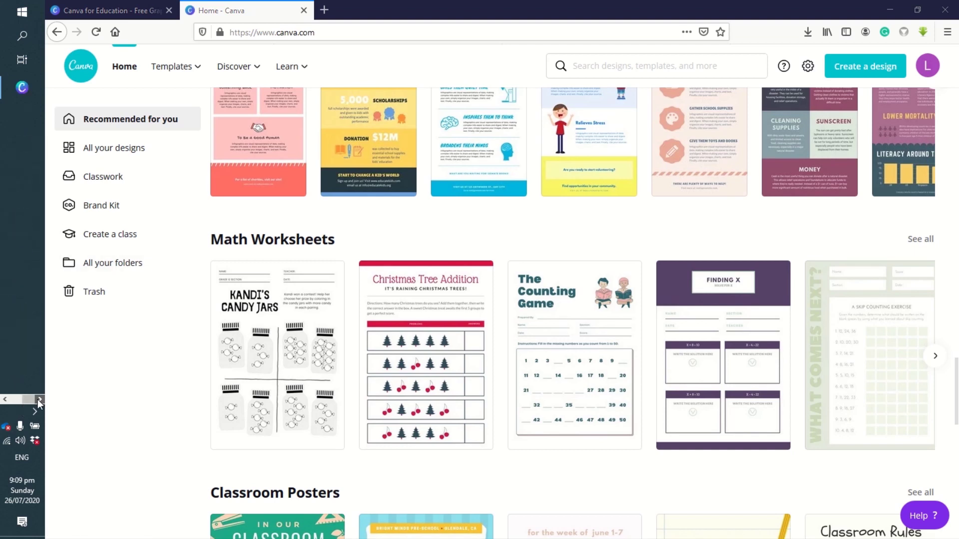
left_click(20, 88)
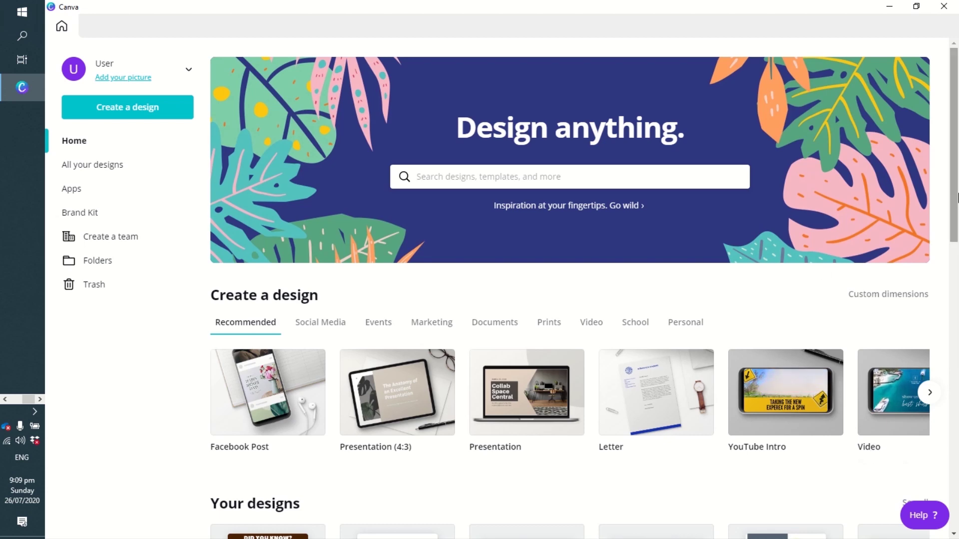
scroll(936, 371, "down", 8)
scroll(939, 357, "up", 1)
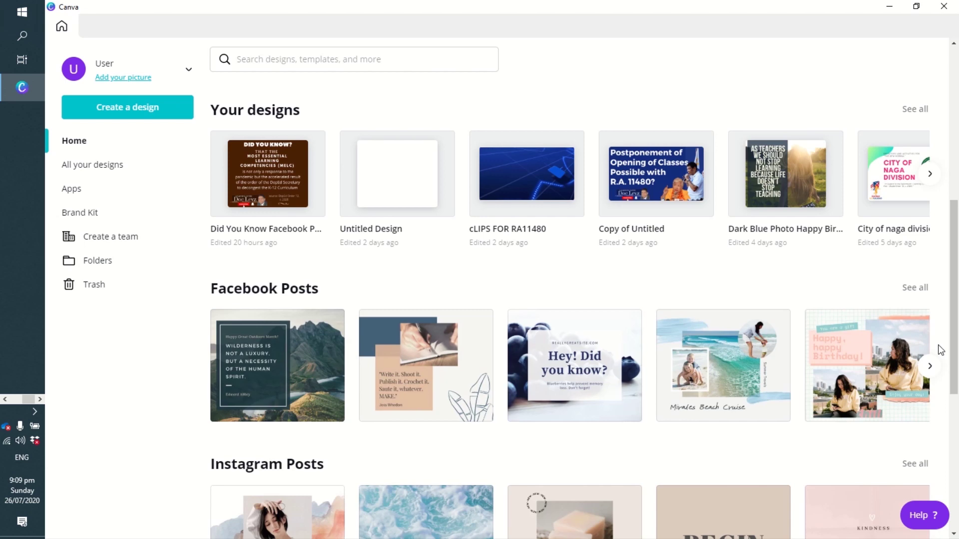
left_click_drag(956, 334, 957, 186)
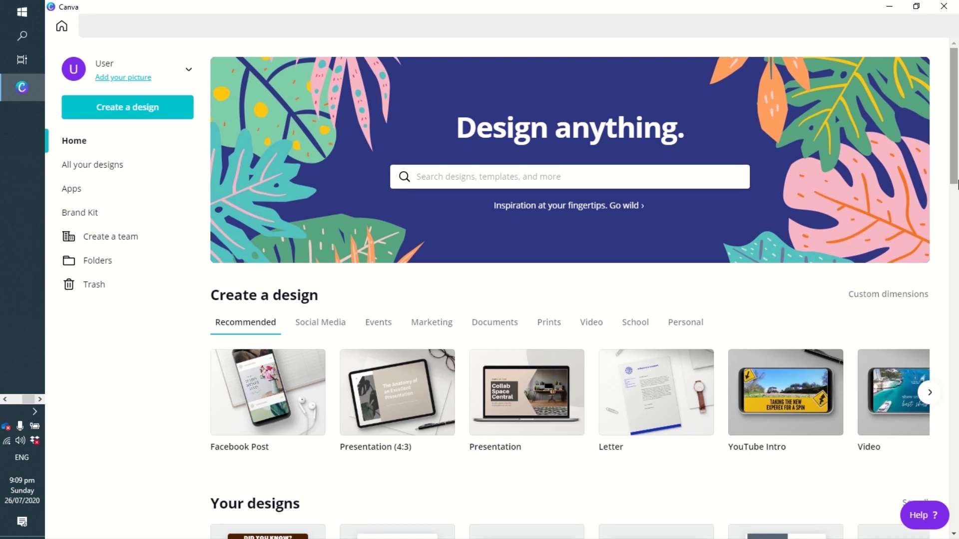
mouse_move(934, 3)
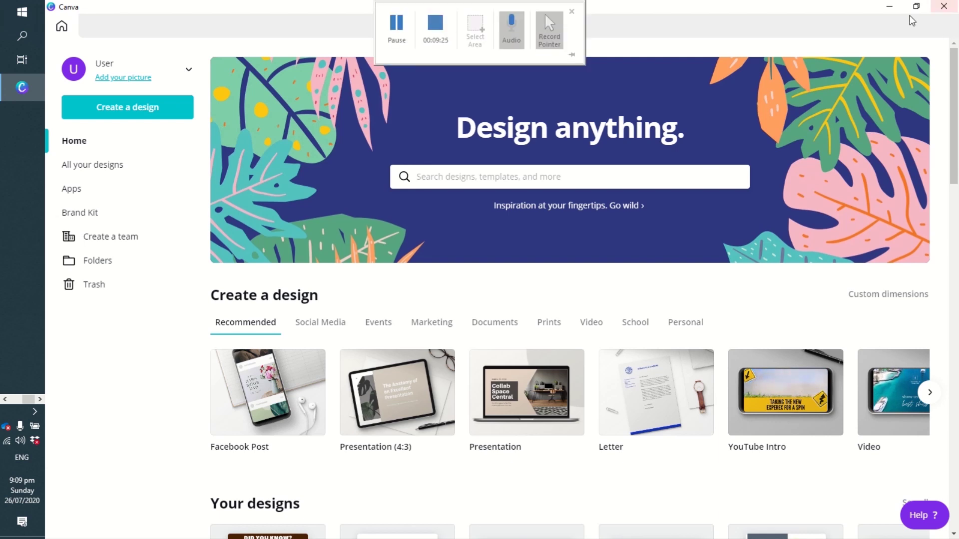